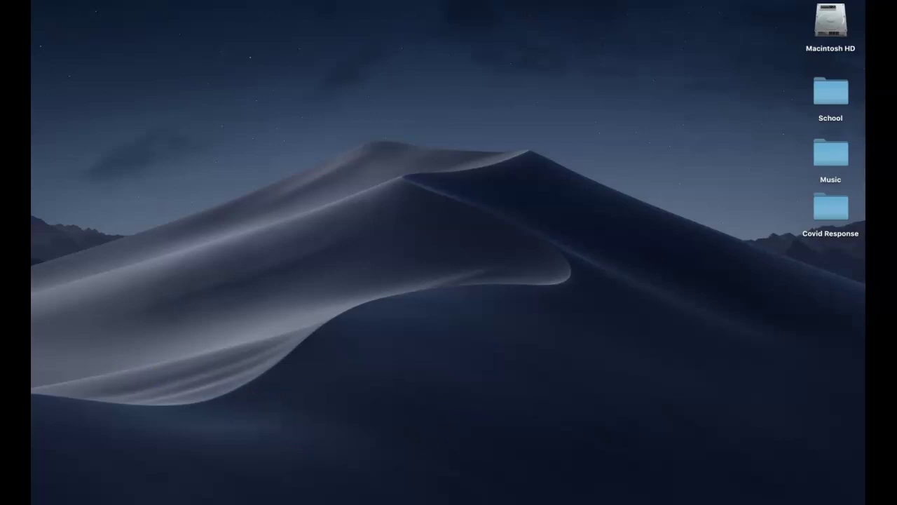
Step: Open Chrome, search for 'whitebox learning', and open the WhiteBox Learning website
{"action": "mouse_move", "coordinate": [457, 501]}
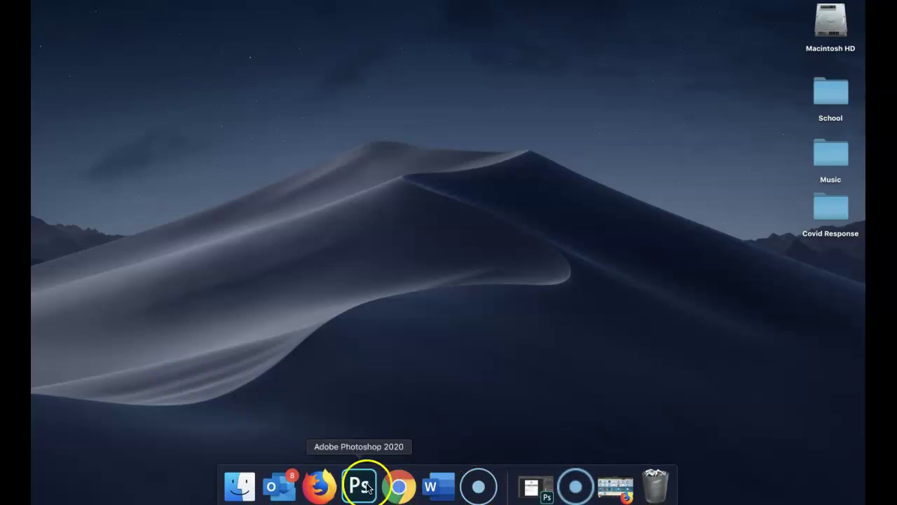
{"action": "left_click", "coordinate": [410, 493]}
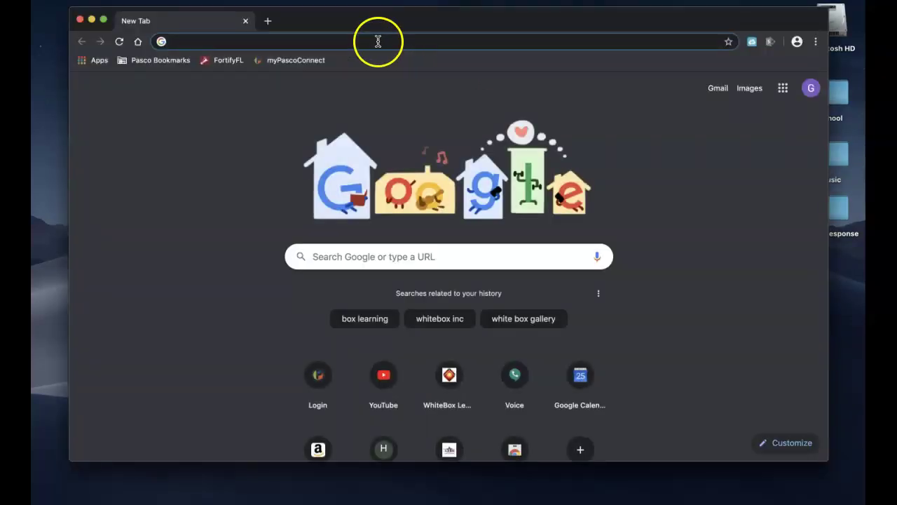
{"action": "type", "text": "white"}
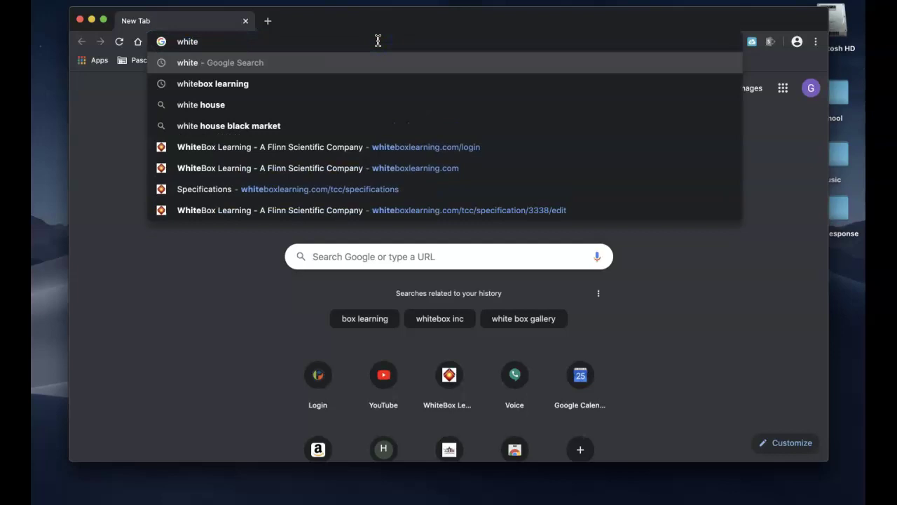
{"action": "left_click", "coordinate": [292, 84]}
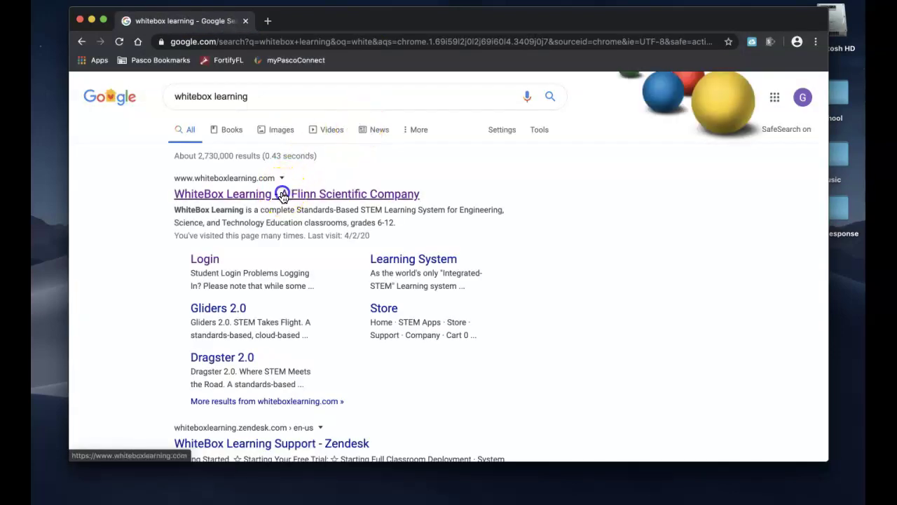
{"action": "left_click", "coordinate": [304, 194]}
Step: Sign in to Gliders through STEM App Login using the student ID and group ID
{"action": "left_click", "coordinate": [757, 106]}
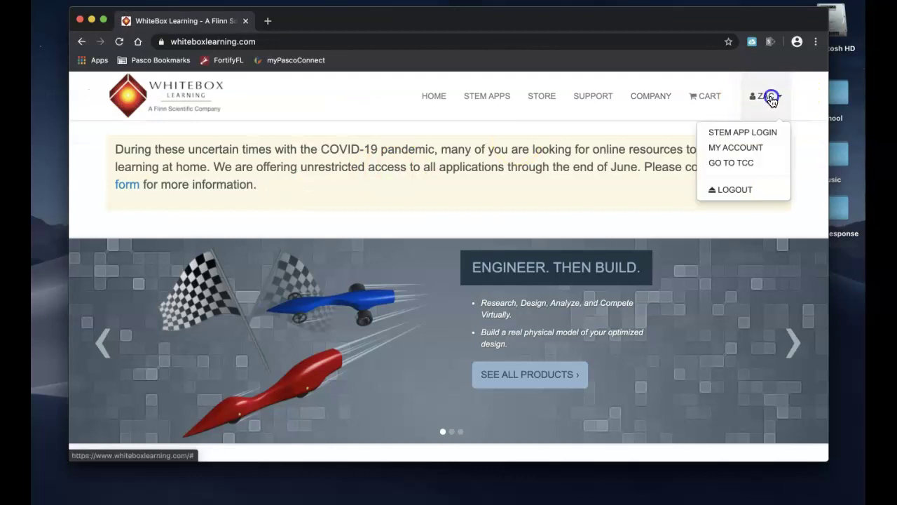
{"action": "left_click", "coordinate": [747, 138]}
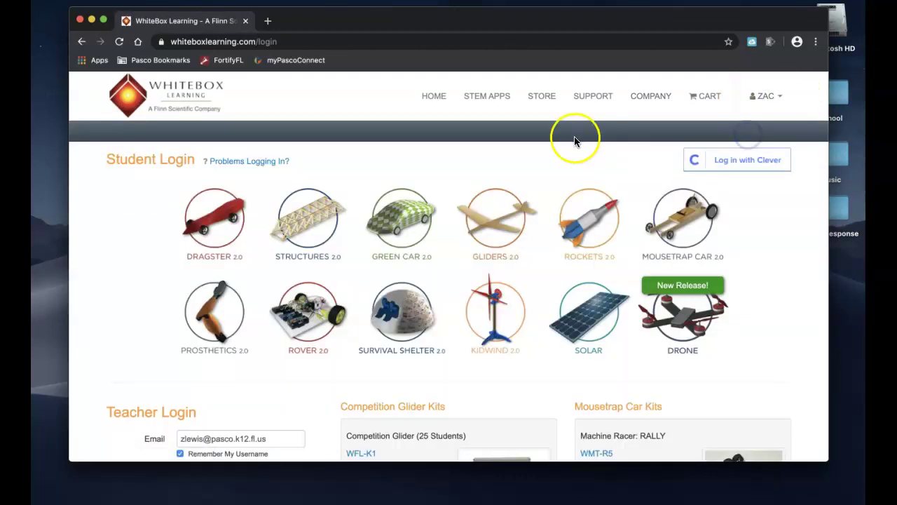
{"action": "left_click", "coordinate": [508, 220]}
{"action": "type", "text": "1"}
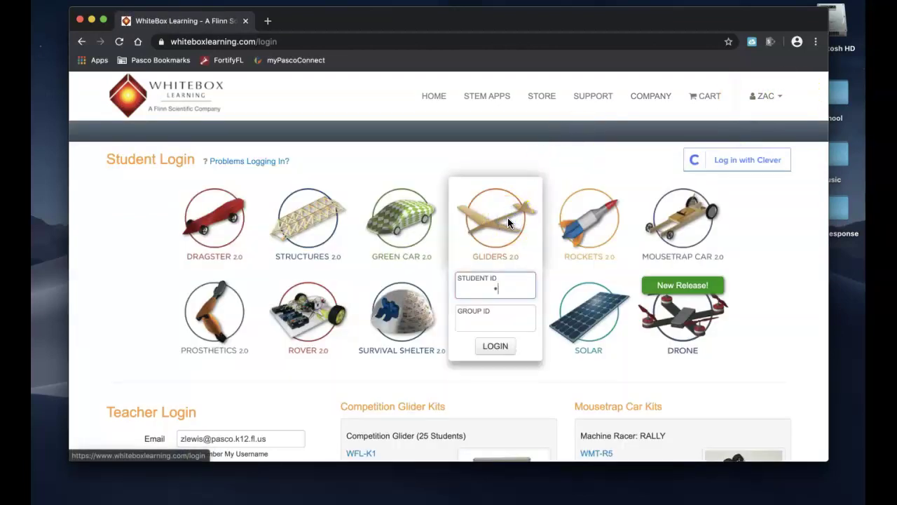
{"action": "type", "text": "23456"}
{"action": "left_click", "coordinate": [490, 322]}
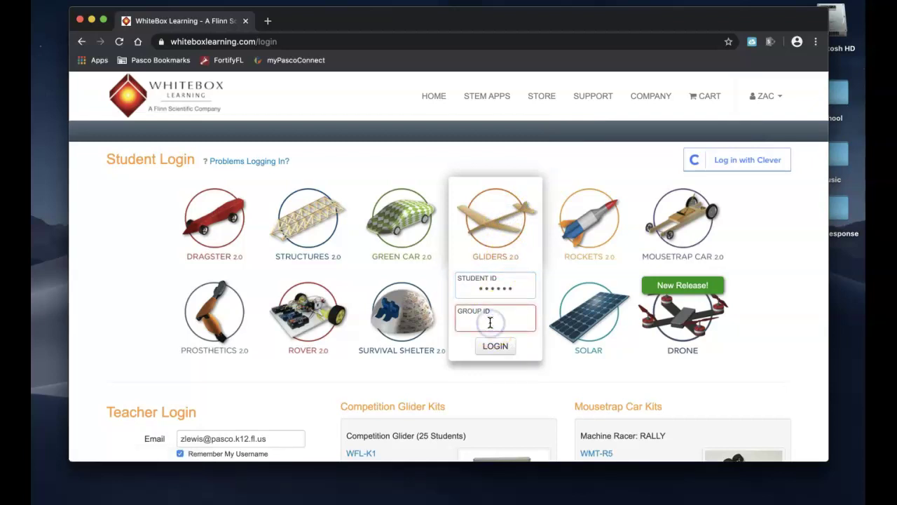
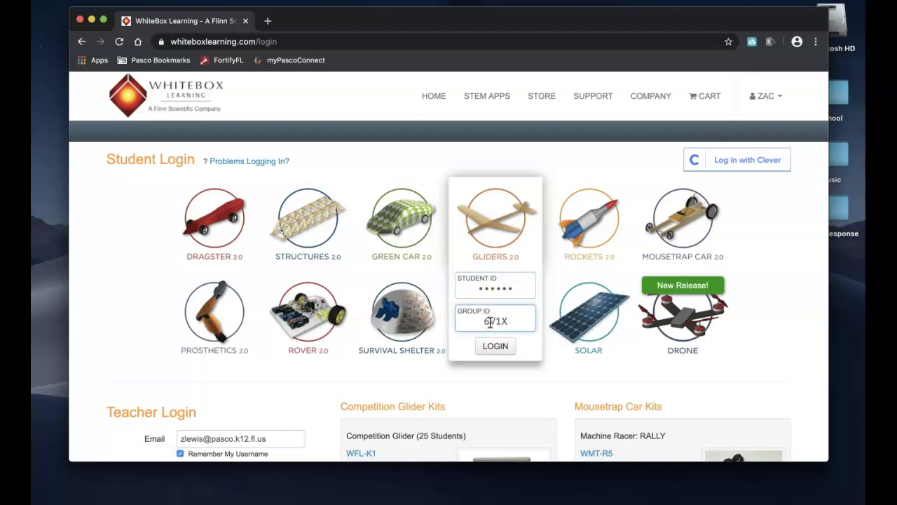
{"action": "left_click_drag", "start_coordinate": [490, 322], "coordinate": [456, 319]}
{"action": "left_click", "coordinate": [519, 322]}
{"action": "left_click", "coordinate": [496, 346]}
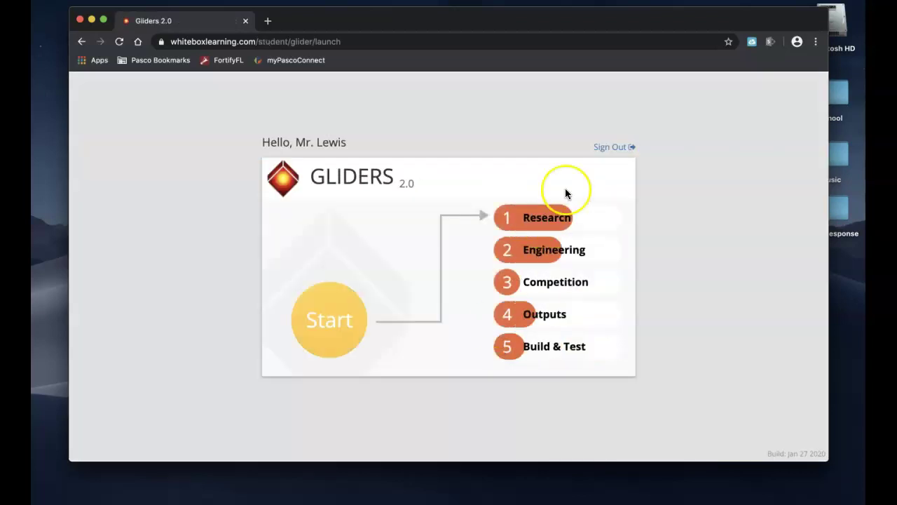
Step: Start Gliders 2.0, generate the Design Specifications report (7.12 g), and enlarge the browser window
{"action": "left_click", "coordinate": [599, 248]}
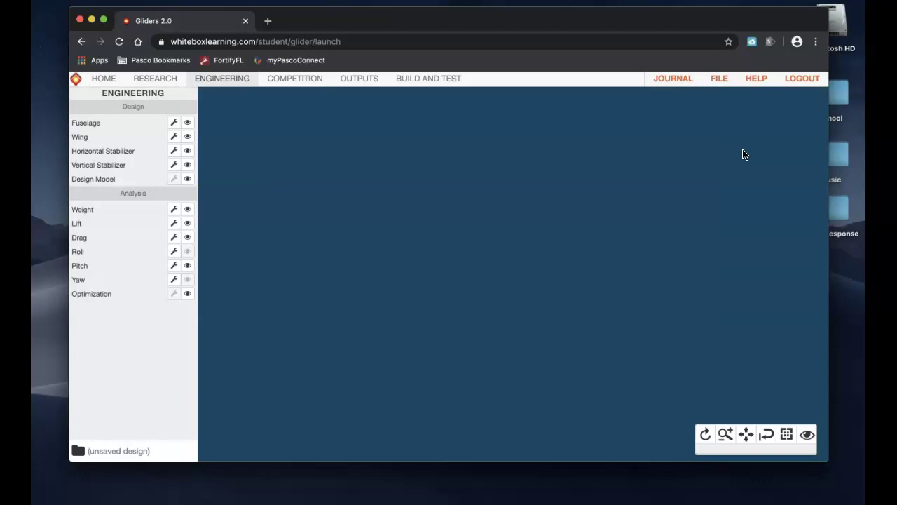
{"action": "left_click", "coordinate": [358, 79]}
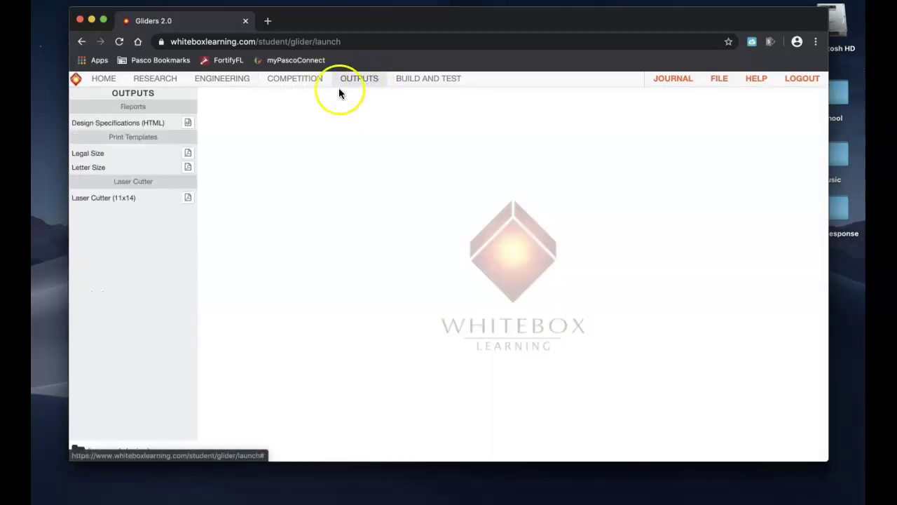
{"action": "left_click", "coordinate": [187, 124]}
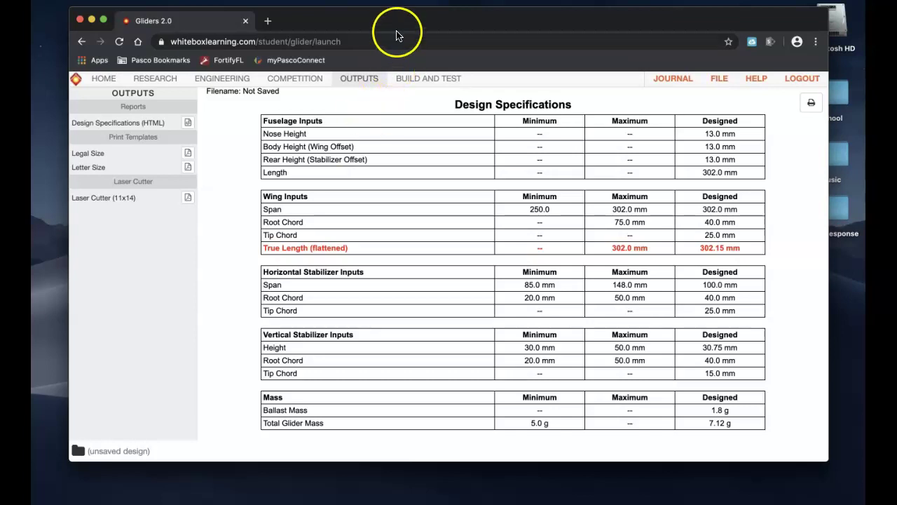
{"action": "left_click_drag", "start_coordinate": [403, 21], "coordinate": [379, 21]}
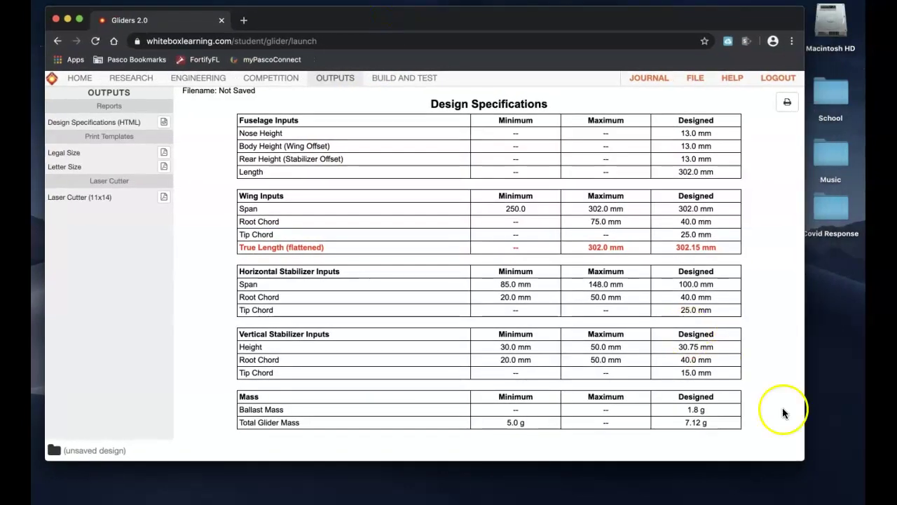
{"action": "left_click_drag", "start_coordinate": [799, 460], "coordinate": [839, 476]}
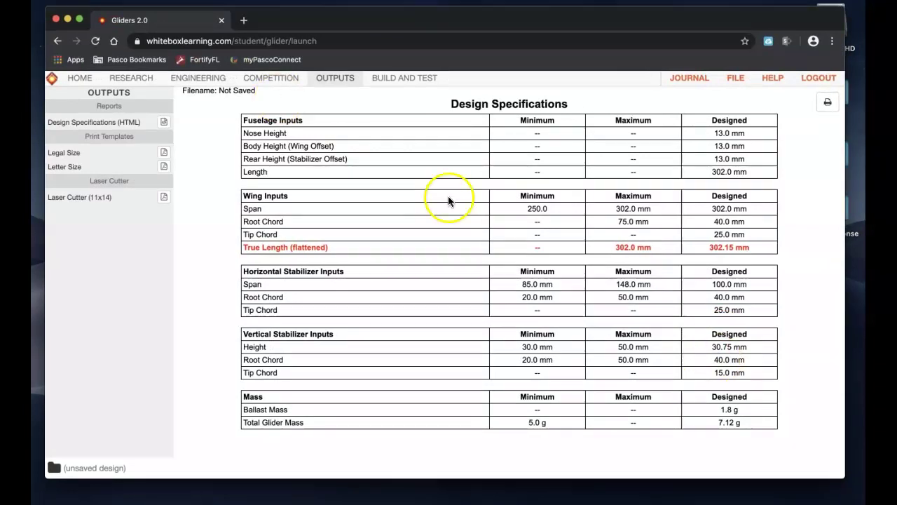
Step: Shorten the wing span to 296.28 mm and regenerate the report, now showing 7.07 g
{"action": "left_click", "coordinate": [202, 78]}
{"action": "left_click", "coordinate": [149, 136]}
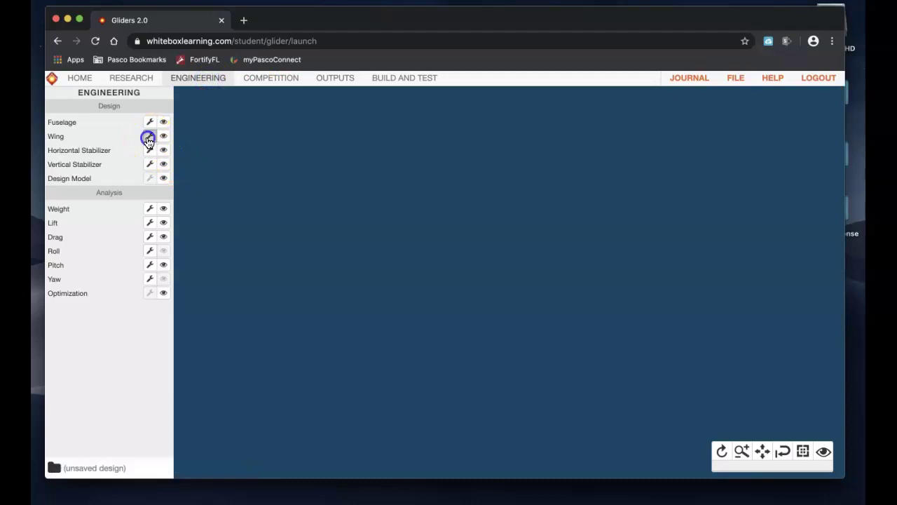
{"action": "left_click_drag", "start_coordinate": [371, 285], "coordinate": [375, 283]}
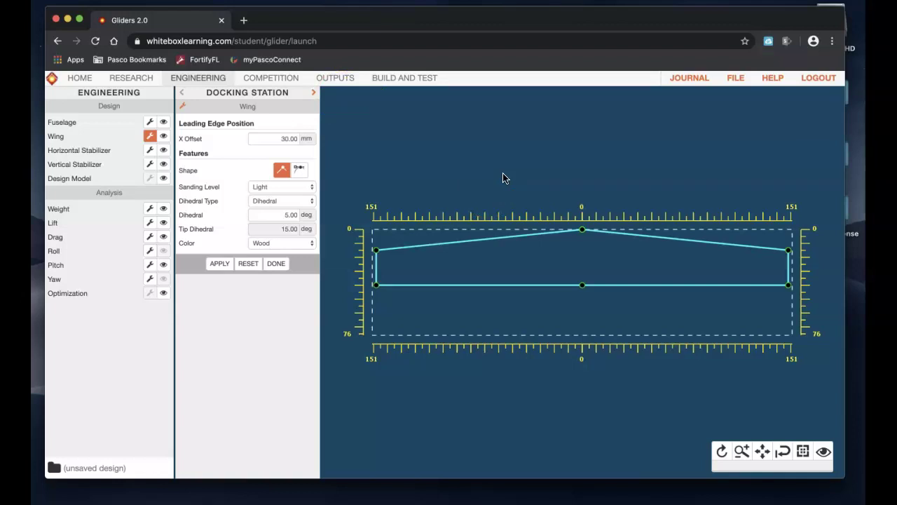
{"action": "left_click", "coordinate": [332, 78]}
{"action": "left_click", "coordinate": [164, 122]}
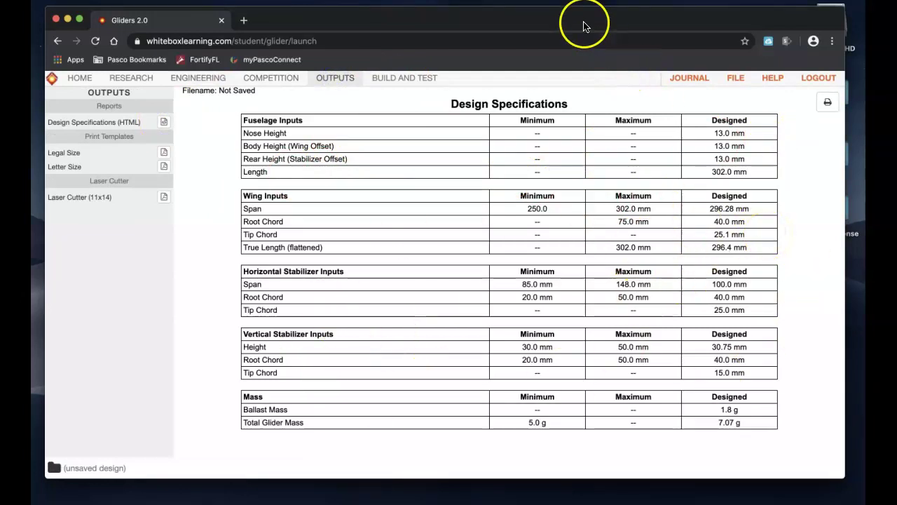
{"action": "mouse_move", "coordinate": [585, 26]}
{"action": "left_mouse_down"}
{"action": "mouse_move", "coordinate": [594, 29]}
{"action": "mouse_move", "coordinate": [583, 28]}
{"action": "left_mouse_up"}
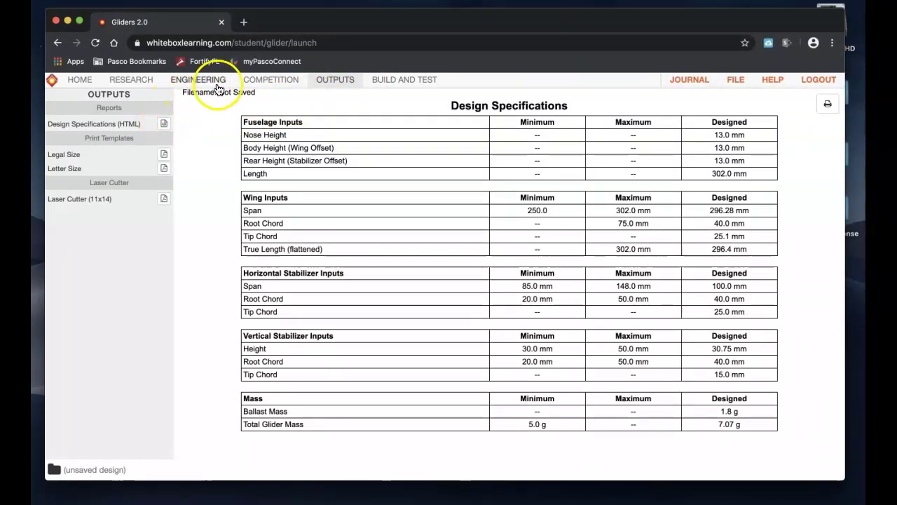
Step: Close the wing settings and show the fuselage, wing and both stabilizers in the 3D view
{"action": "left_click", "coordinate": [196, 86]}
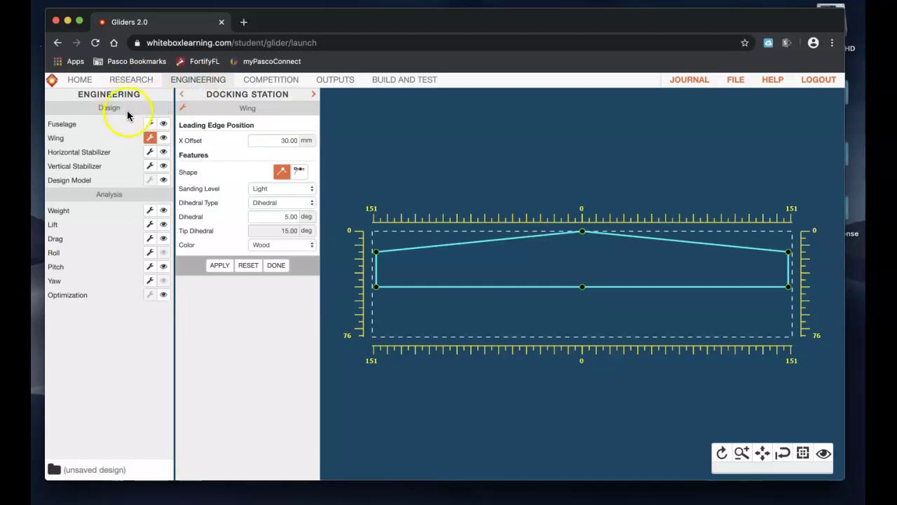
{"action": "left_click", "coordinate": [276, 265]}
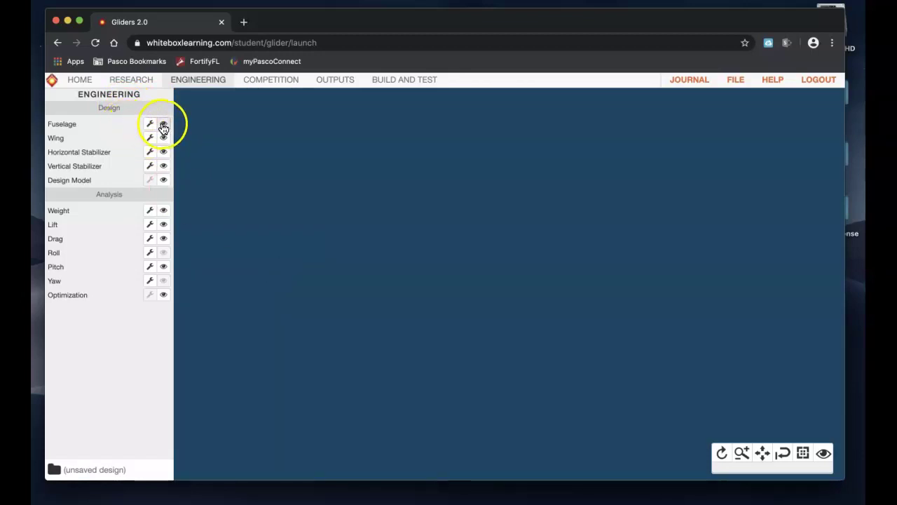
{"action": "left_click", "coordinate": [163, 123]}
{"action": "left_click", "coordinate": [164, 138]}
{"action": "left_click", "coordinate": [163, 151]}
{"action": "left_click", "coordinate": [164, 167]}
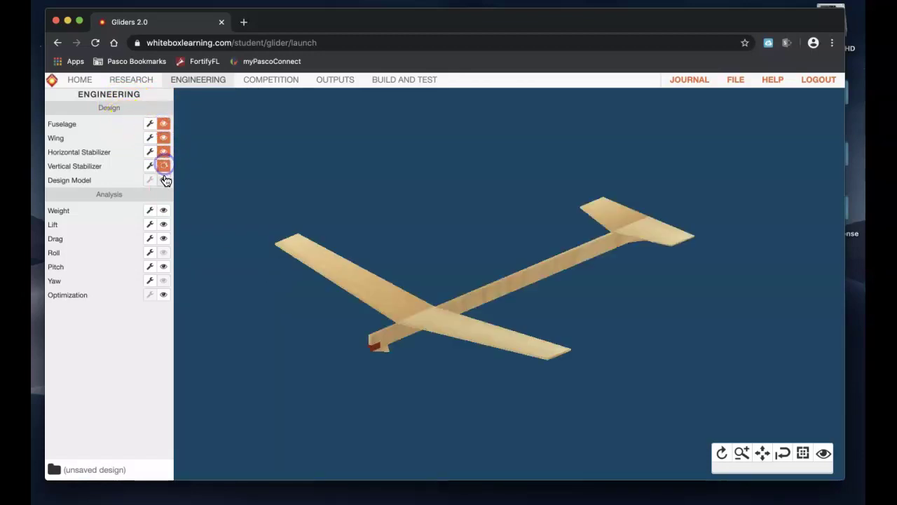
Step: Taper the fuselage nose and body toward the tail, and remove the finger grip
{"action": "left_click", "coordinate": [149, 124]}
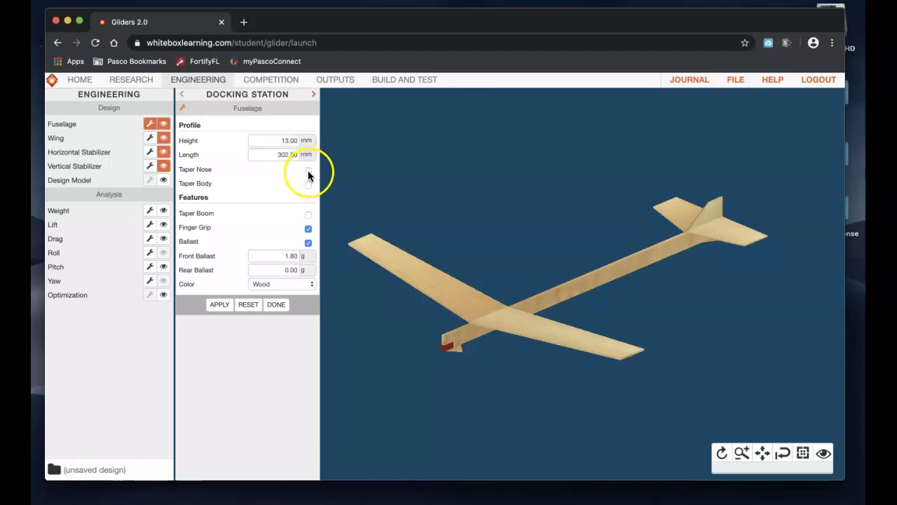
{"action": "left_click", "coordinate": [308, 172]}
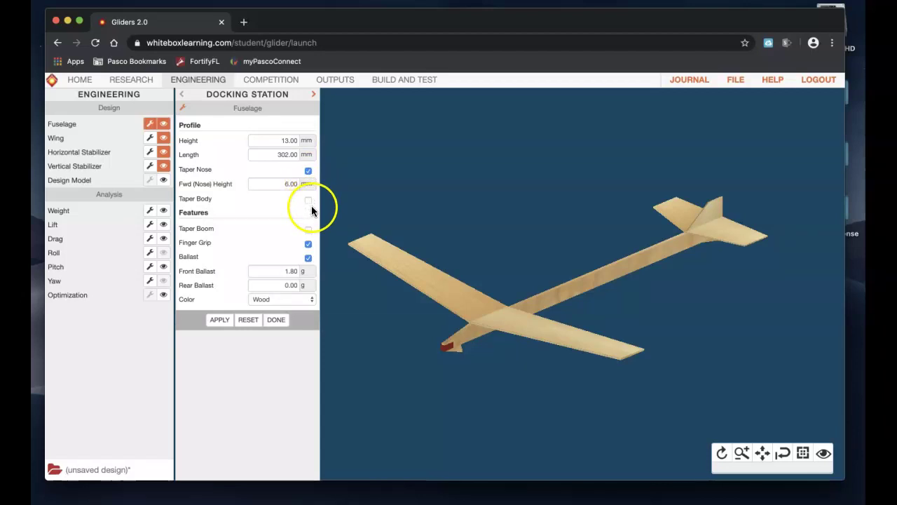
{"action": "left_click", "coordinate": [309, 200]}
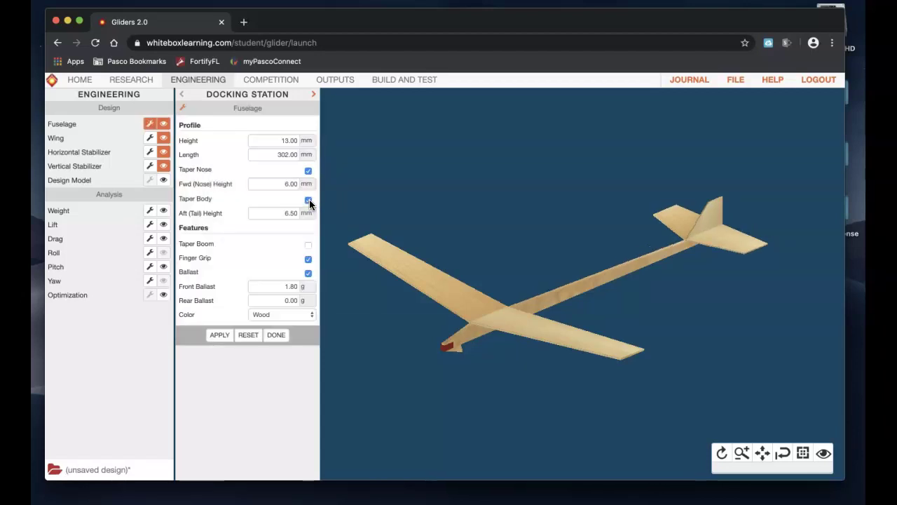
{"action": "left_click", "coordinate": [308, 258]}
Step: Set front ballast 0.55 g, rear ballast 0.21 g, and colour the fuselage black
{"action": "left_click", "coordinate": [297, 286]}
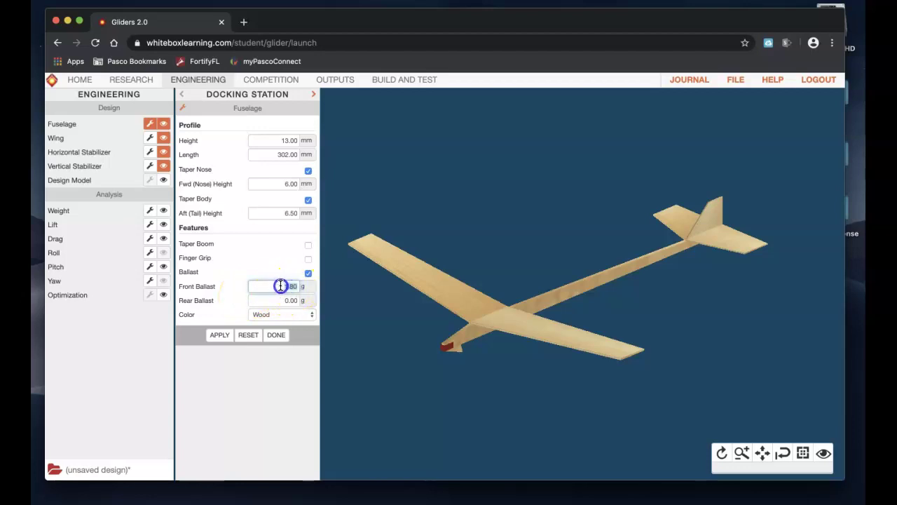
{"action": "left_click_drag", "start_coordinate": [280, 286], "coordinate": [280, 286]}
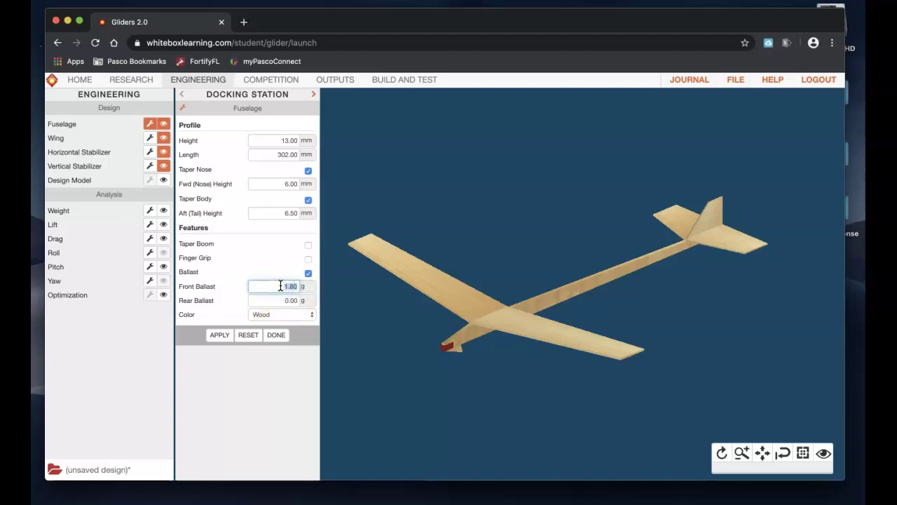
{"action": "left_click", "coordinate": [313, 299]}
{"action": "left_click", "coordinate": [387, 321]}
{"action": "left_click", "coordinate": [266, 275]}
{"action": "left_click", "coordinate": [271, 291]}
{"action": "key", "text": "BackSpace"}
{"action": "left_click", "coordinate": [286, 300]}
{"action": "left_click", "coordinate": [270, 312]}
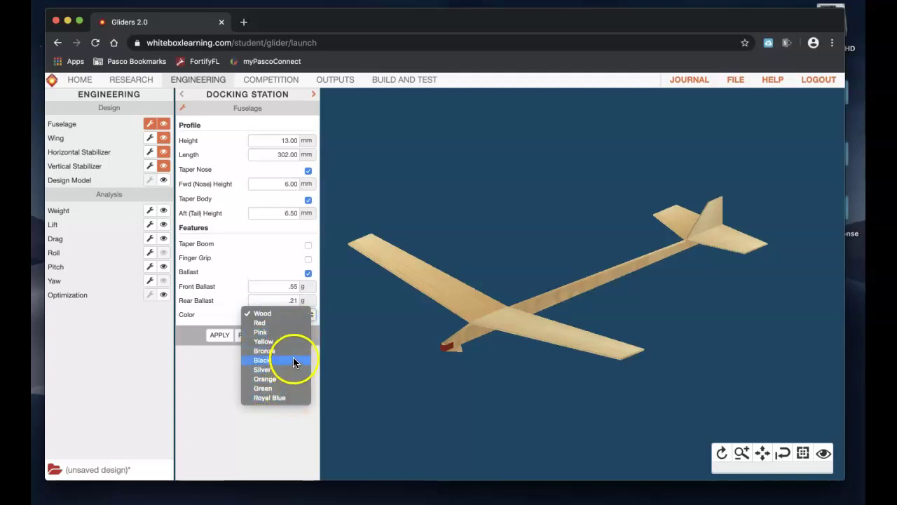
{"action": "left_click", "coordinate": [293, 360]}
{"action": "left_click", "coordinate": [220, 335]}
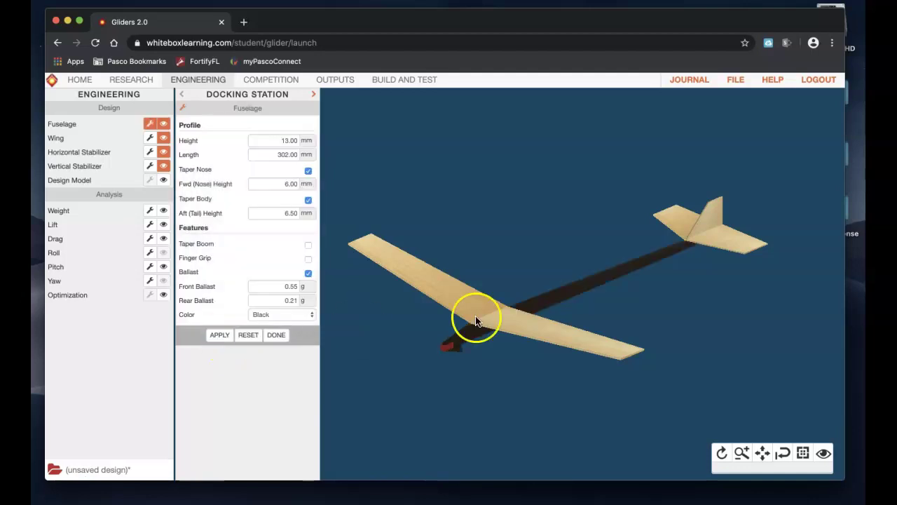
Step: Close the fuselage settings and change the wing's X Offset from 30.00 to 120 mm
{"action": "left_click", "coordinate": [277, 336]}
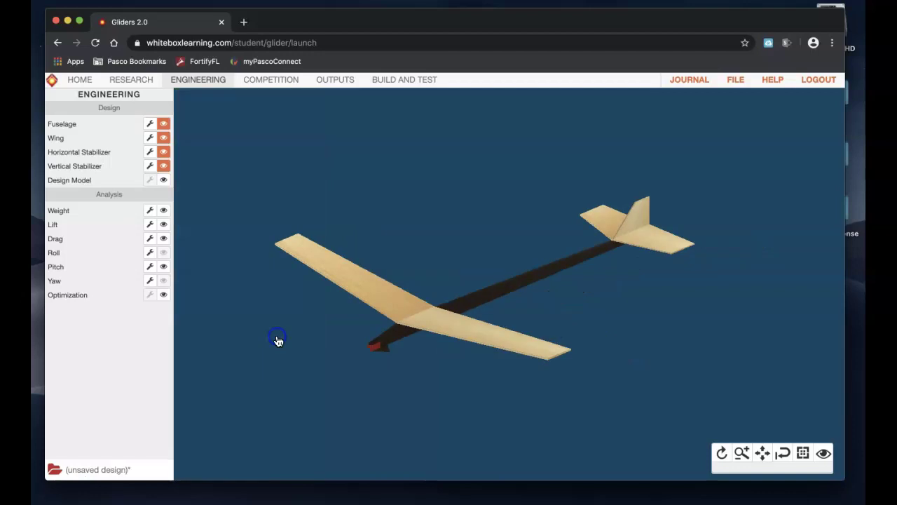
{"action": "left_click", "coordinate": [150, 138]}
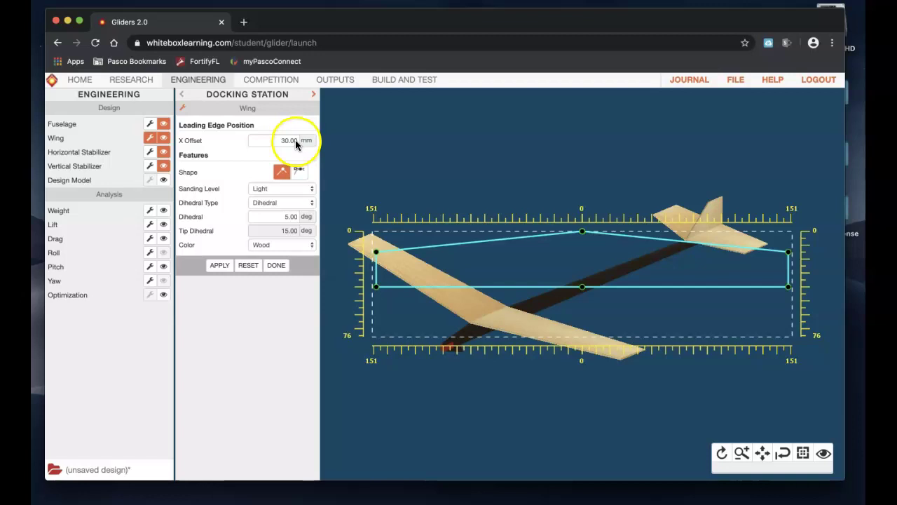
{"action": "left_click_drag", "start_coordinate": [293, 140], "coordinate": [273, 144]}
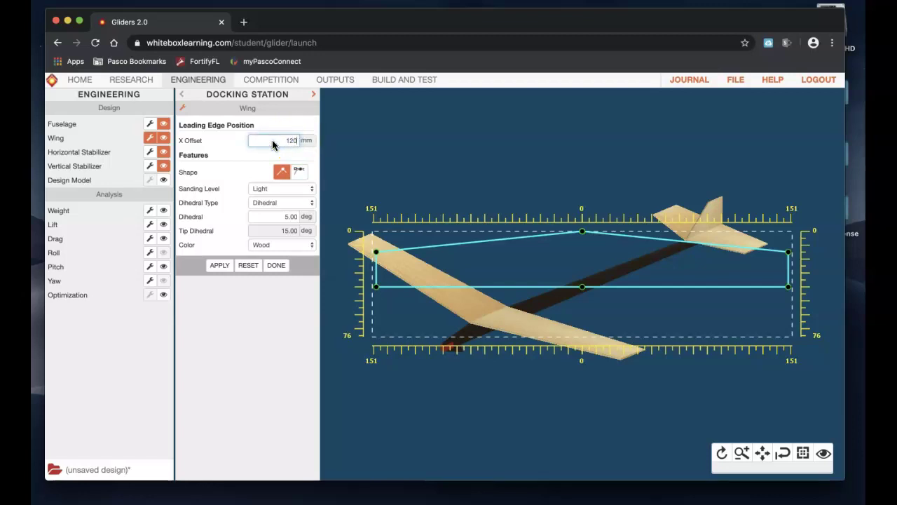
{"action": "left_click", "coordinate": [260, 153]}
{"action": "left_click", "coordinate": [218, 267]}
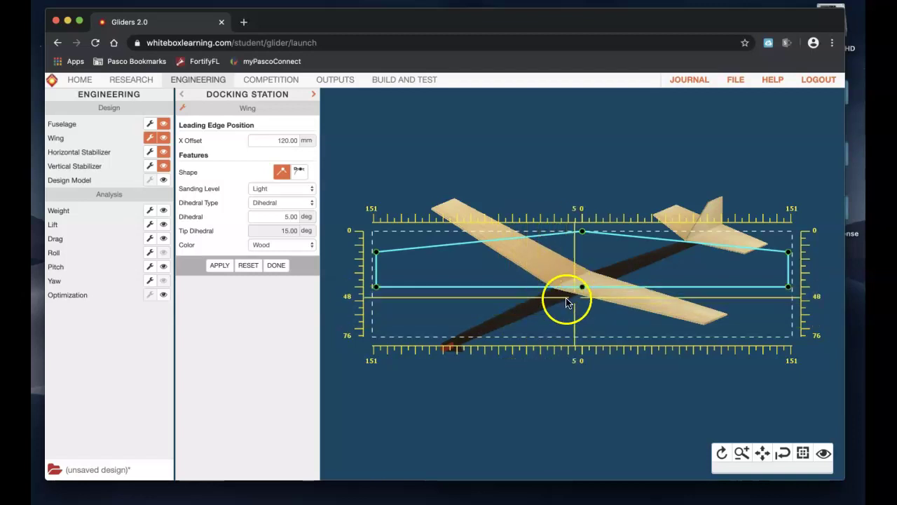
Step: Show the optimization chart and give the wing a curved outline with a deeper centre trailing edge
{"action": "left_click", "coordinate": [164, 295]}
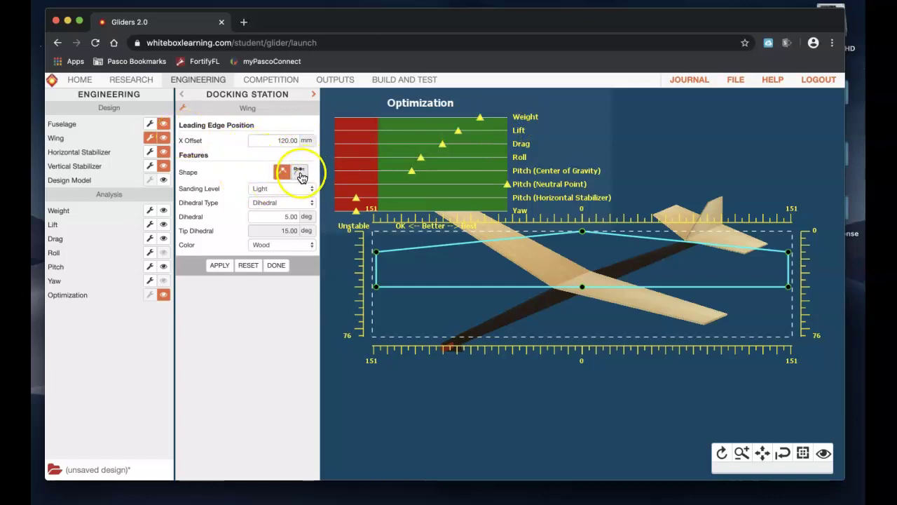
{"action": "left_click", "coordinate": [300, 174]}
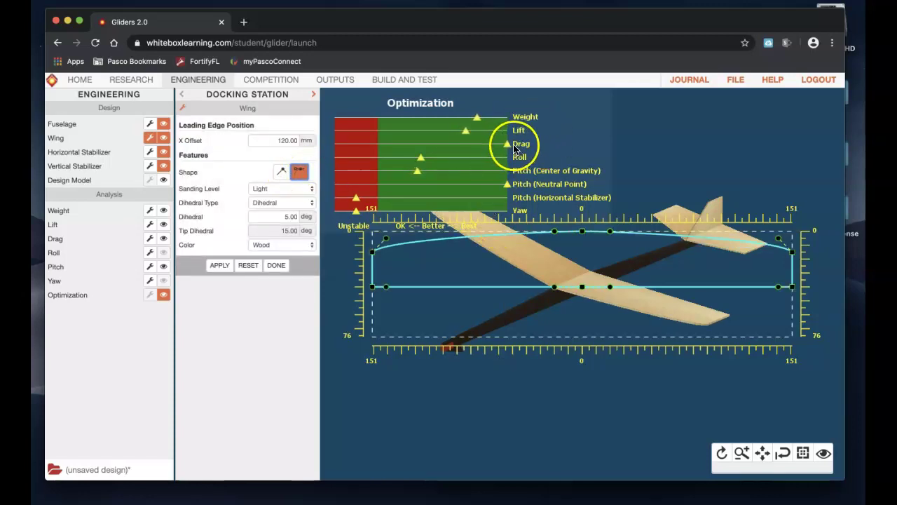
{"action": "left_click_drag", "start_coordinate": [372, 287], "coordinate": [381, 288]}
{"action": "left_click_drag", "start_coordinate": [601, 291], "coordinate": [582, 290]}
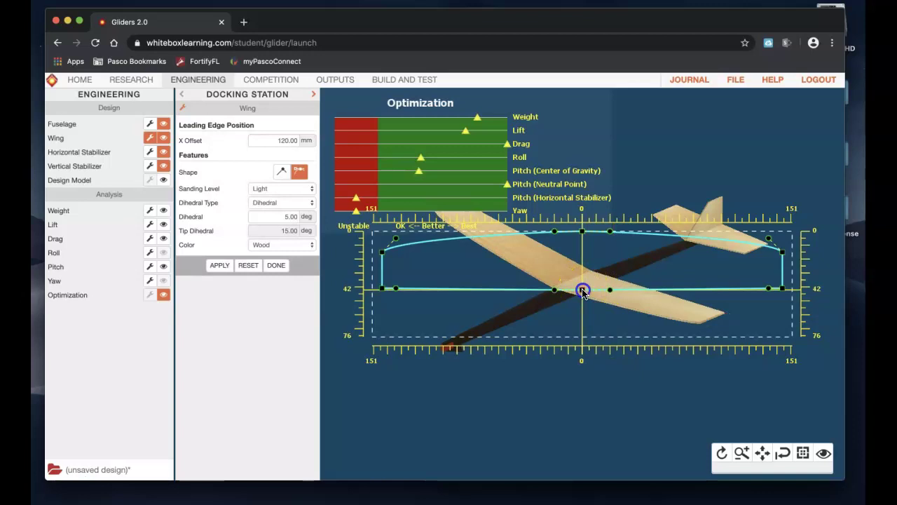
{"action": "left_click_drag", "start_coordinate": [582, 290], "coordinate": [583, 331]}
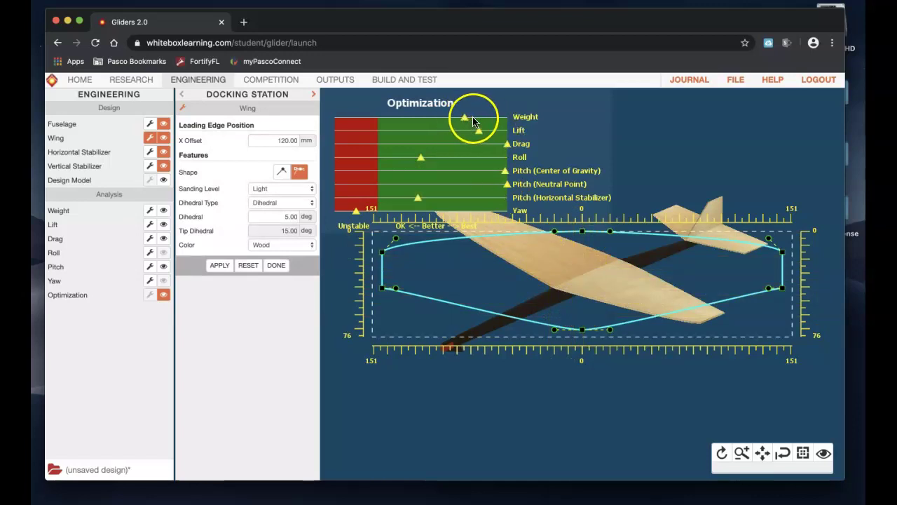
Step: Set the wing's Sanding Level to Heavy and apply it
{"action": "left_click", "coordinate": [290, 190]}
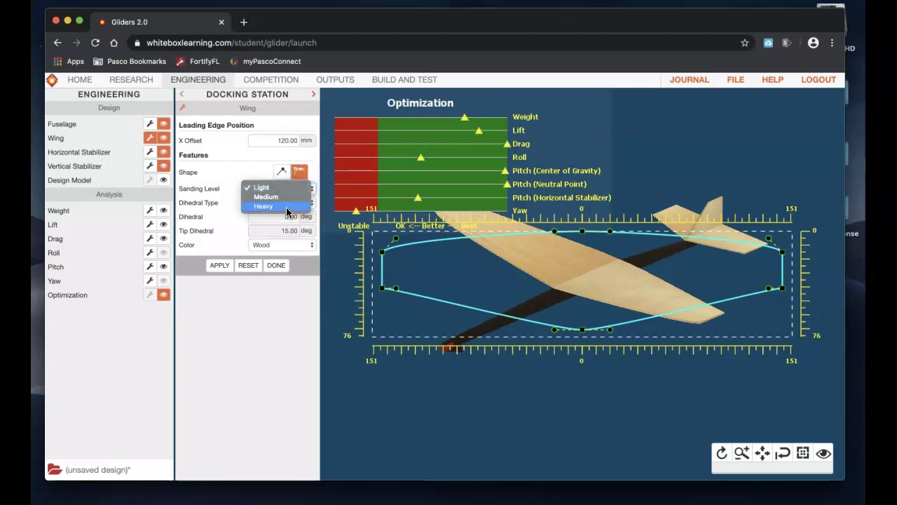
{"action": "left_click", "coordinate": [287, 209]}
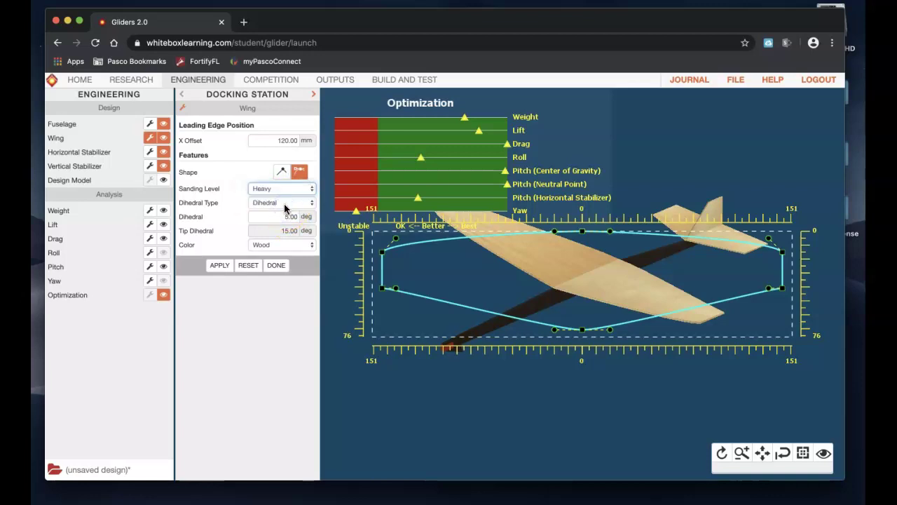
{"action": "left_click", "coordinate": [219, 265]}
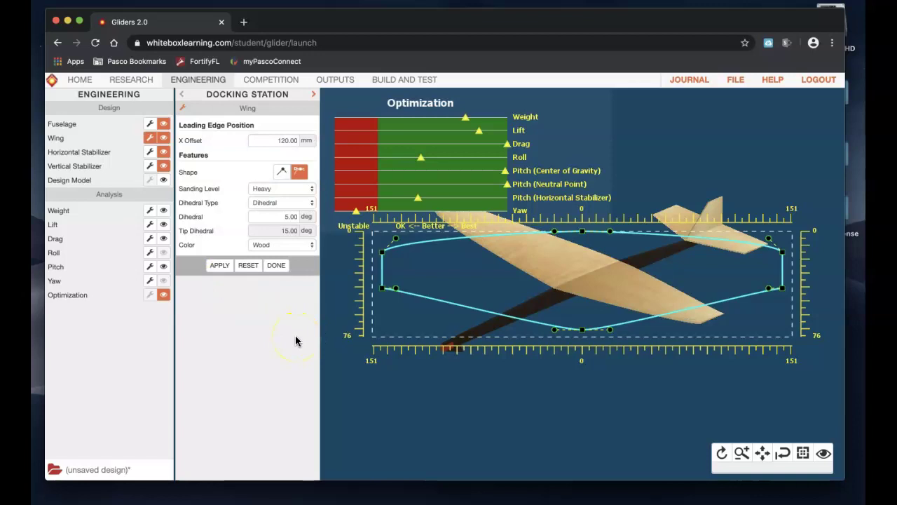
Step: Give the wing Polyhedral dihedral of 2 and colour it black
{"action": "left_click", "coordinate": [286, 203]}
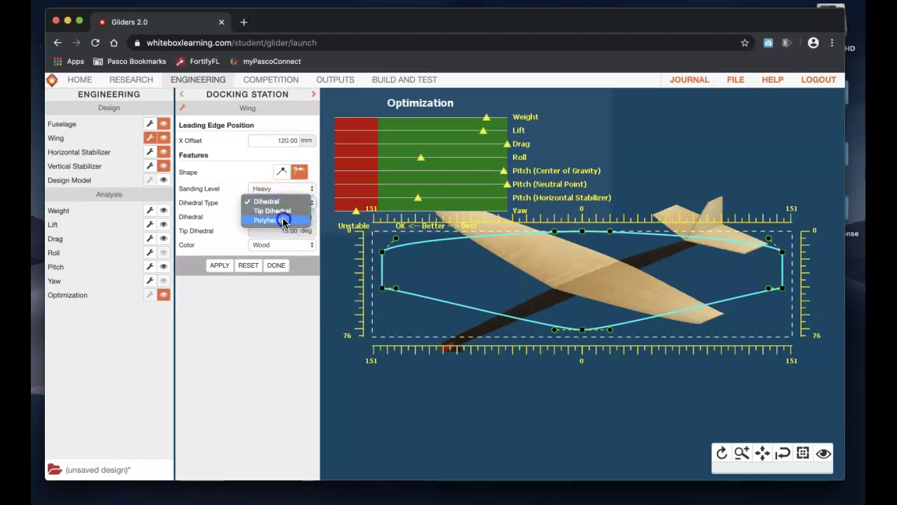
{"action": "left_click", "coordinate": [283, 220]}
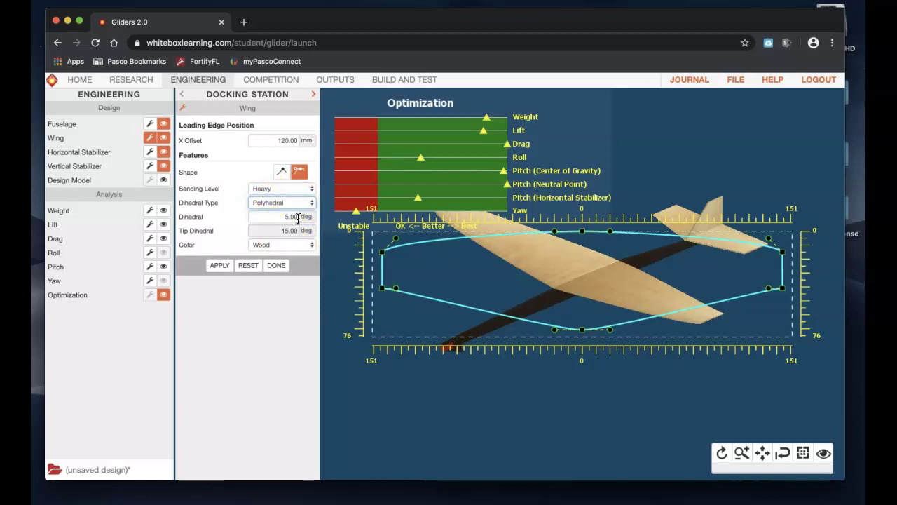
{"action": "left_click_drag", "start_coordinate": [298, 219], "coordinate": [277, 218]}
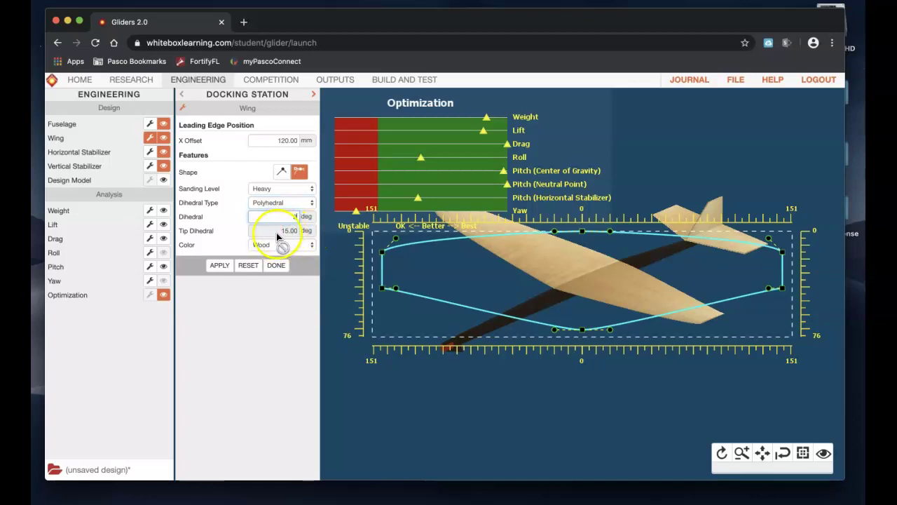
{"action": "left_click", "coordinate": [260, 245]}
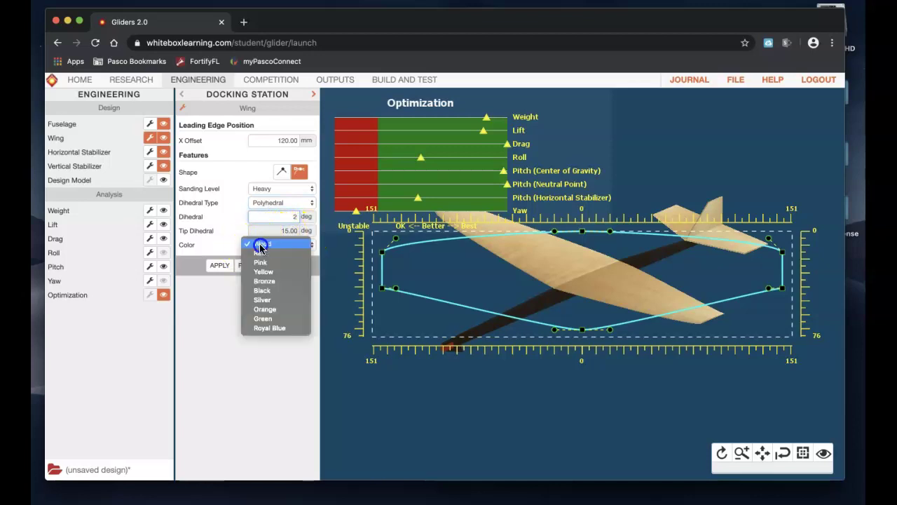
{"action": "left_click", "coordinate": [267, 290]}
{"action": "left_click", "coordinate": [218, 270]}
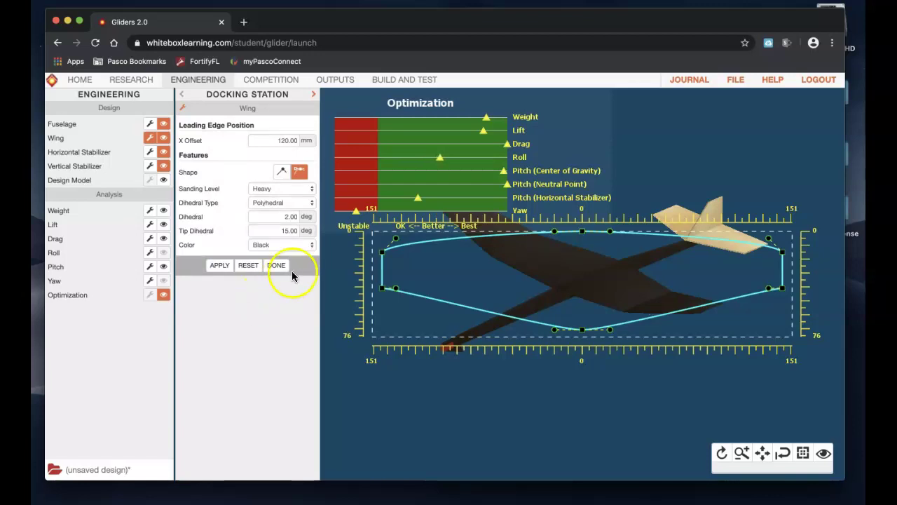
Step: Set the wing's Tip Dihedral to 32.9° and close the wing settings
{"action": "double_click", "coordinate": [273, 233]}
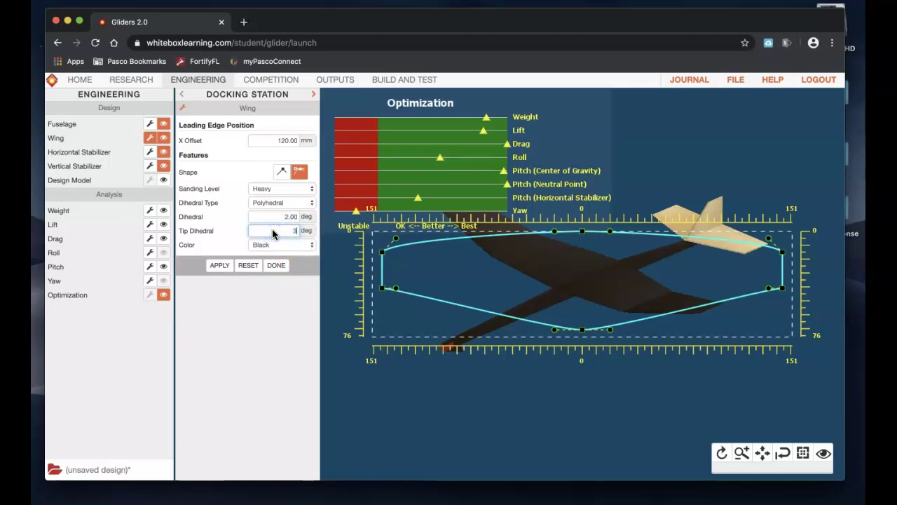
{"action": "left_click", "coordinate": [217, 266]}
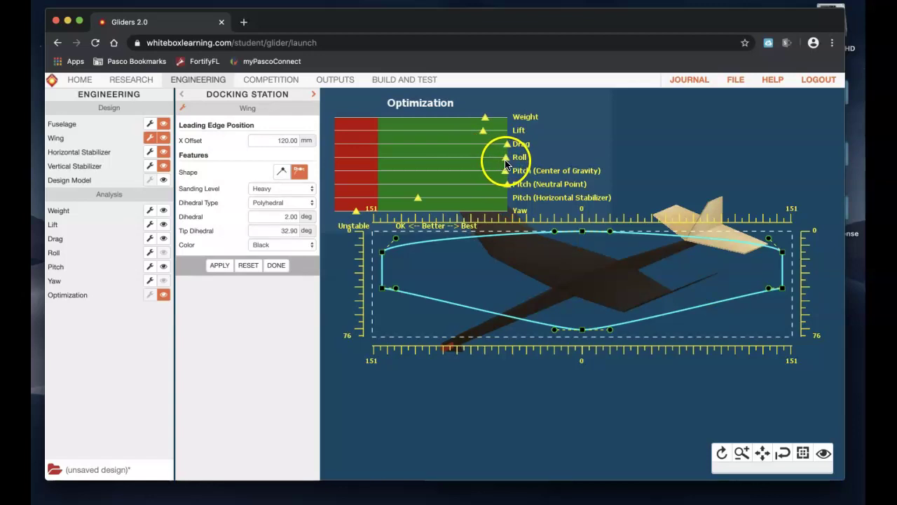
{"action": "left_click", "coordinate": [278, 268]}
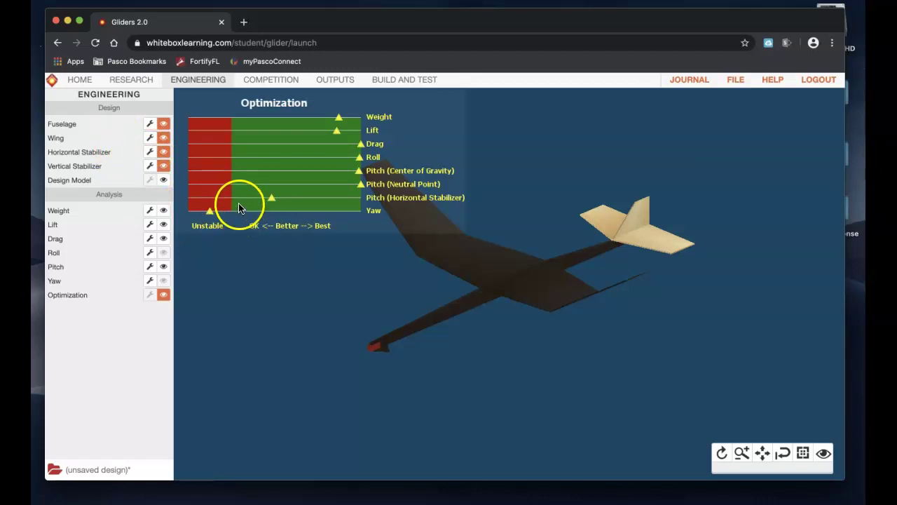
Step: Reshape the horizontal stabilizer outline, raising the bottom edge and straightening its edge
{"action": "left_click", "coordinate": [150, 152]}
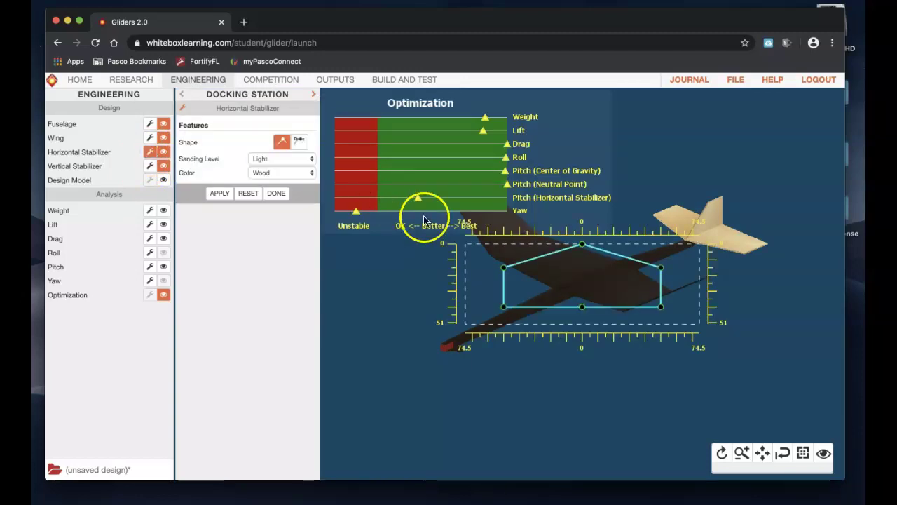
{"action": "left_click_drag", "start_coordinate": [504, 268], "coordinate": [503, 244]}
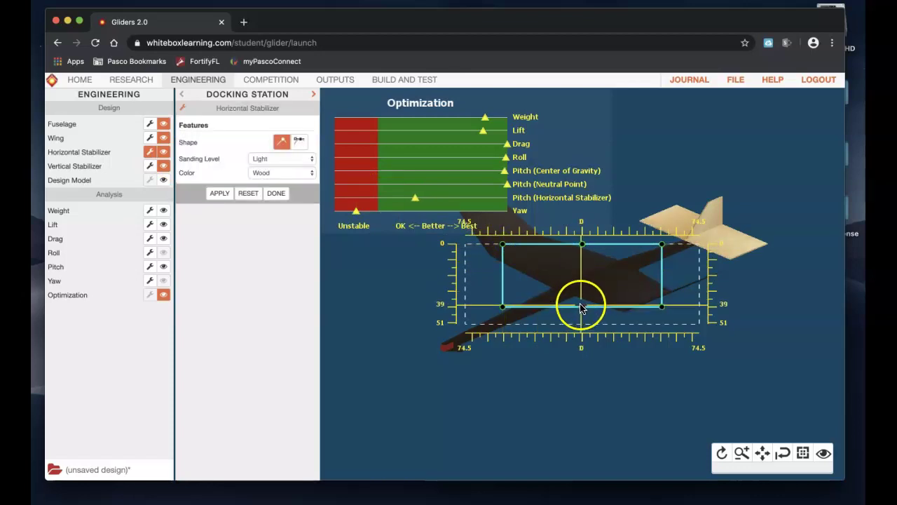
{"action": "left_click_drag", "start_coordinate": [581, 307], "coordinate": [582, 282]}
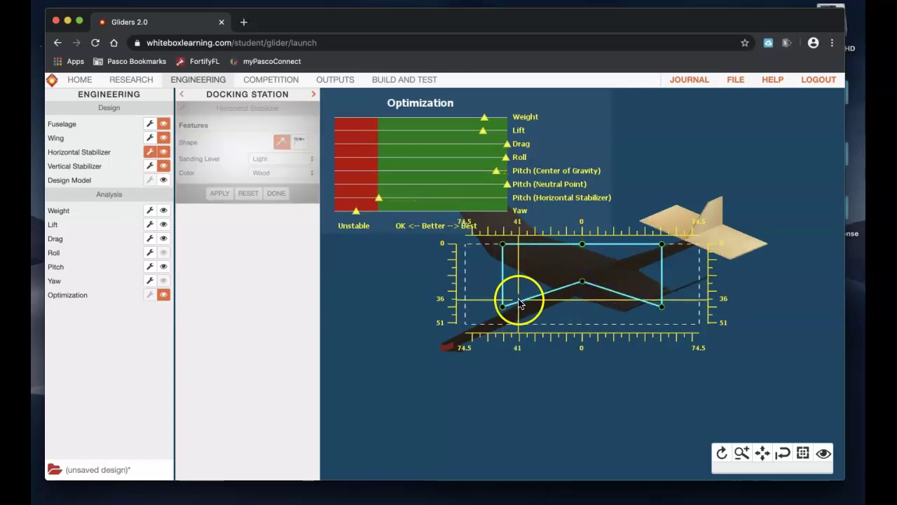
{"action": "left_click", "coordinate": [518, 302]}
{"action": "mouse_move", "coordinate": [518, 303]}
{"action": "left_mouse_down"}
{"action": "mouse_move", "coordinate": [554, 281]}
{"action": "mouse_move", "coordinate": [581, 282]}
{"action": "left_mouse_up"}
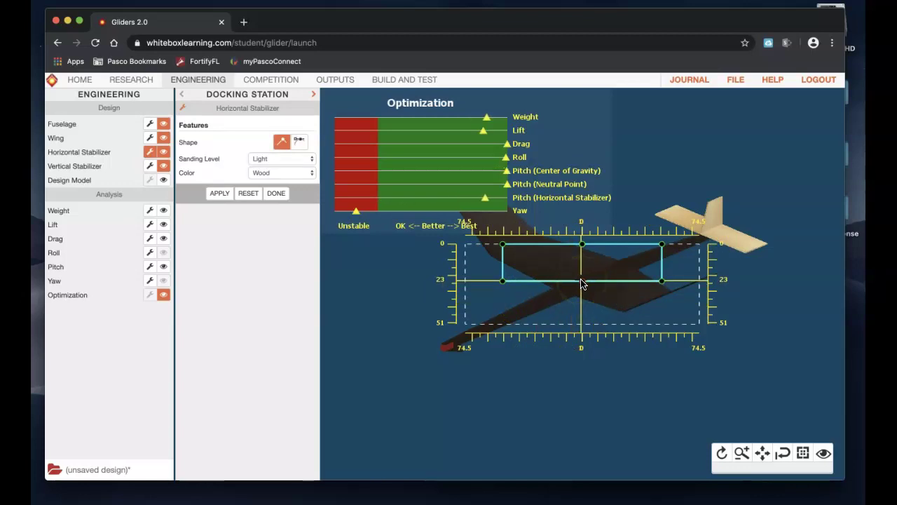
{"action": "left_click_drag", "start_coordinate": [582, 282], "coordinate": [582, 286]}
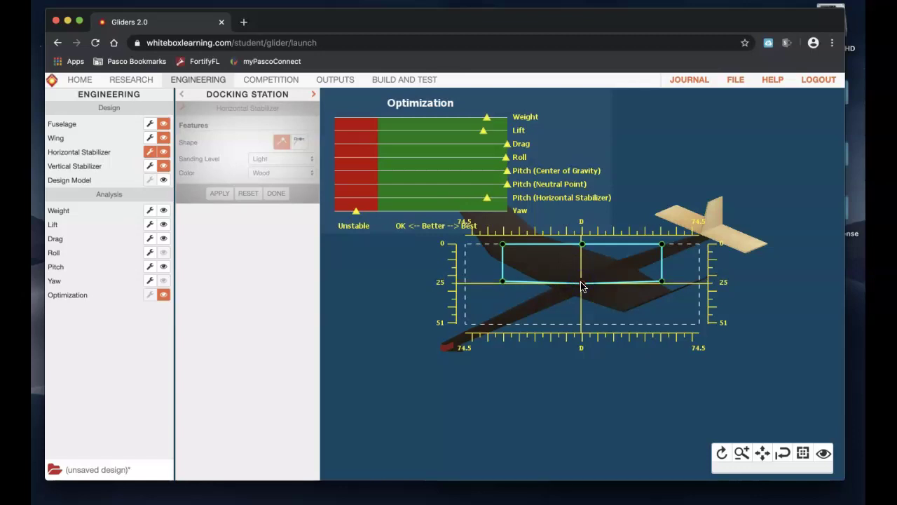
{"action": "left_click_drag", "start_coordinate": [717, 266], "coordinate": [655, 285]}
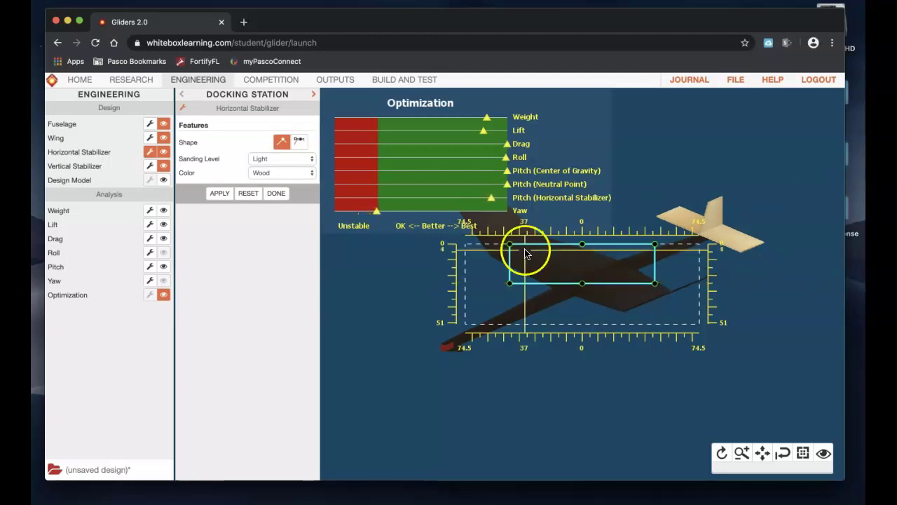
Step: Keep the horizontal stabilizer's sanding at Light and paint it black
{"action": "left_click", "coordinate": [276, 161]}
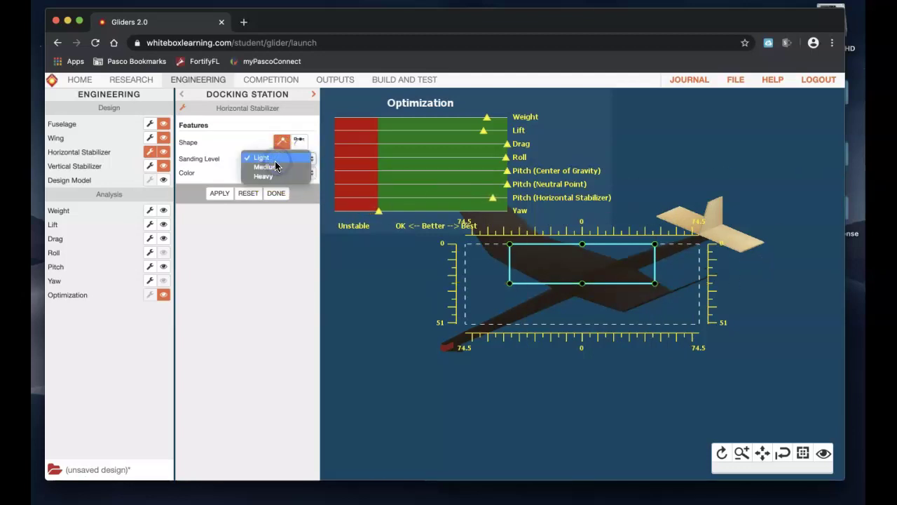
{"action": "left_click", "coordinate": [222, 165]}
{"action": "left_click", "coordinate": [277, 158]}
{"action": "mouse_move", "coordinate": [261, 160]}
{"action": "left_mouse_down"}
{"action": "mouse_move", "coordinate": [283, 153]}
{"action": "mouse_move", "coordinate": [261, 159]}
{"action": "mouse_move", "coordinate": [265, 184]}
{"action": "mouse_move", "coordinate": [263, 171]}
{"action": "mouse_move", "coordinate": [227, 160]}
{"action": "mouse_move", "coordinate": [260, 160]}
{"action": "left_mouse_up"}
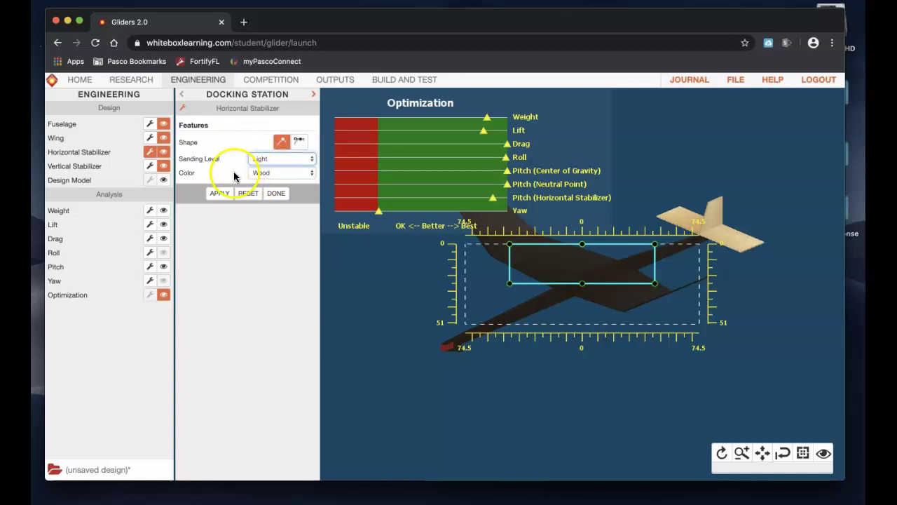
{"action": "left_click", "coordinate": [275, 173]}
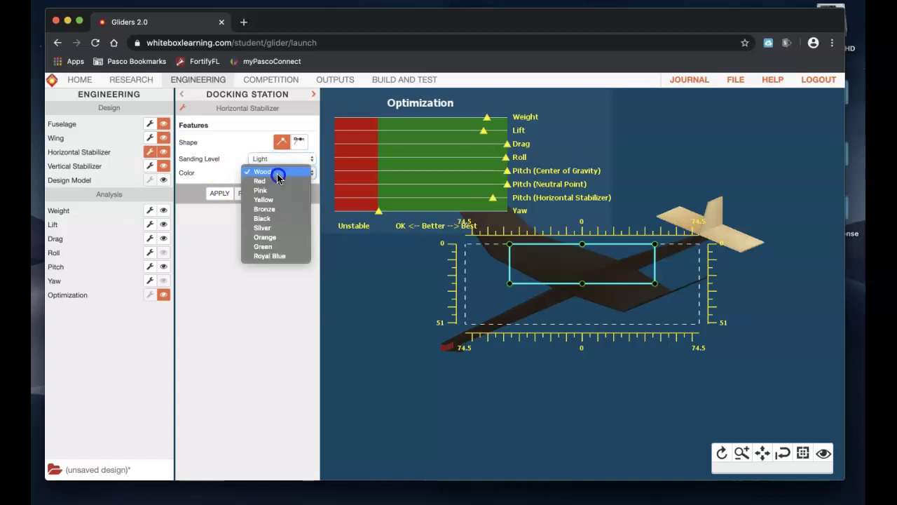
{"action": "left_click", "coordinate": [274, 219]}
{"action": "left_click", "coordinate": [223, 194]}
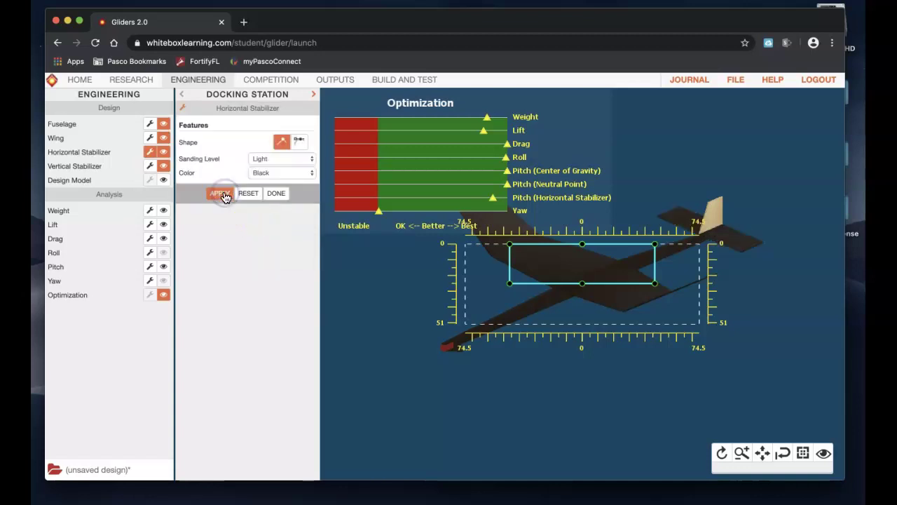
{"action": "left_click", "coordinate": [324, 226]}
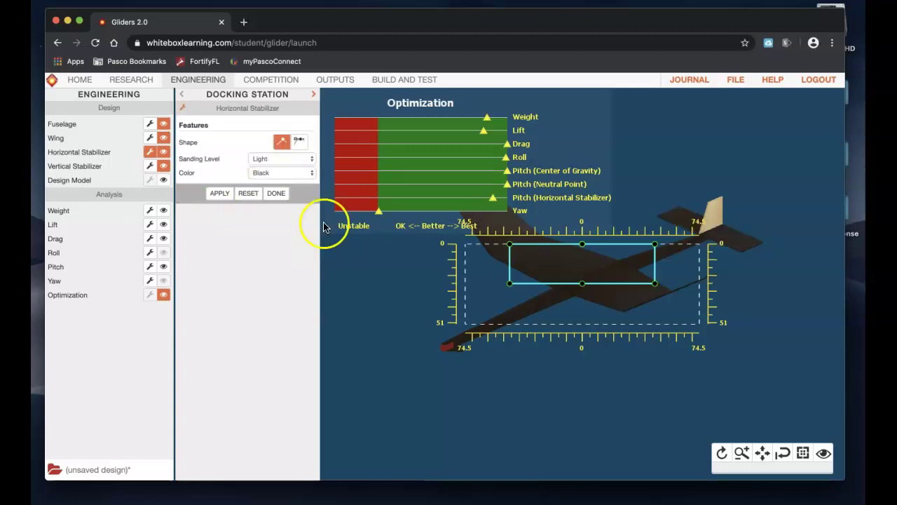
Step: Paint the vertical stabilizer black, keeping its sanding level at Light
{"action": "left_click", "coordinate": [280, 194]}
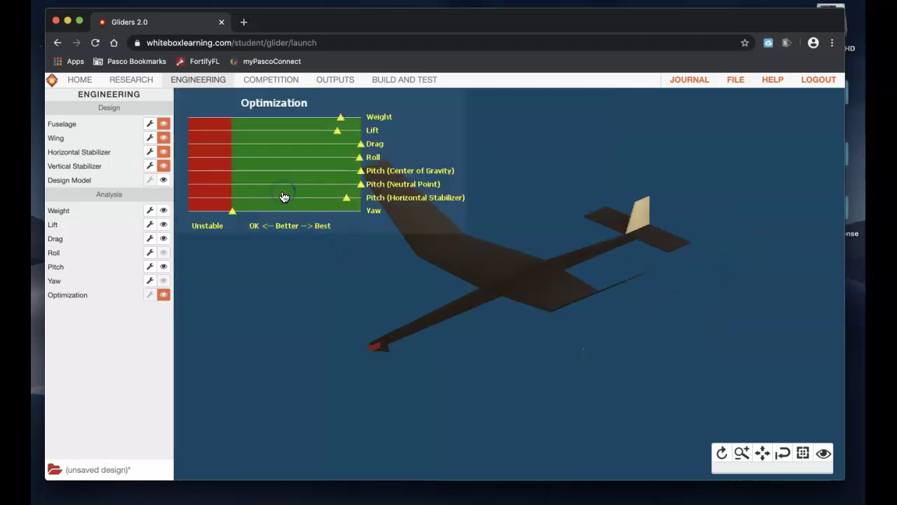
{"action": "left_click", "coordinate": [150, 170]}
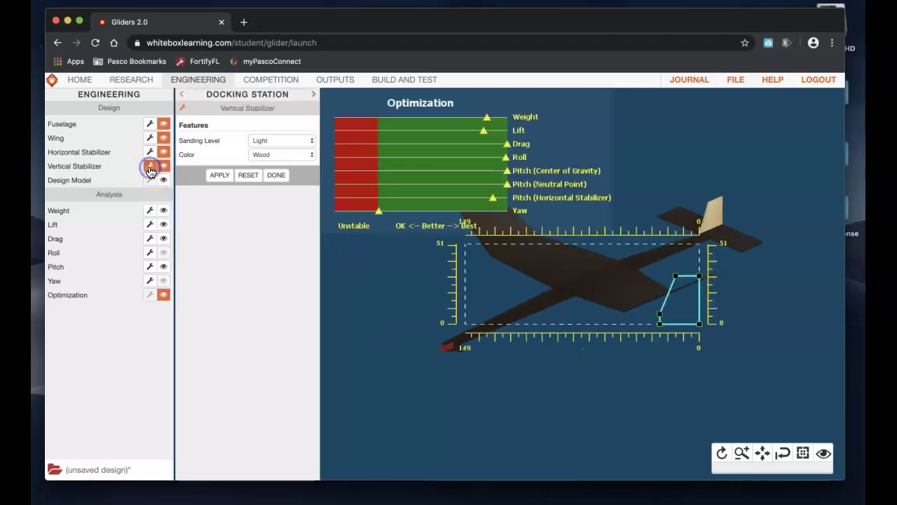
{"action": "left_click", "coordinate": [269, 140]}
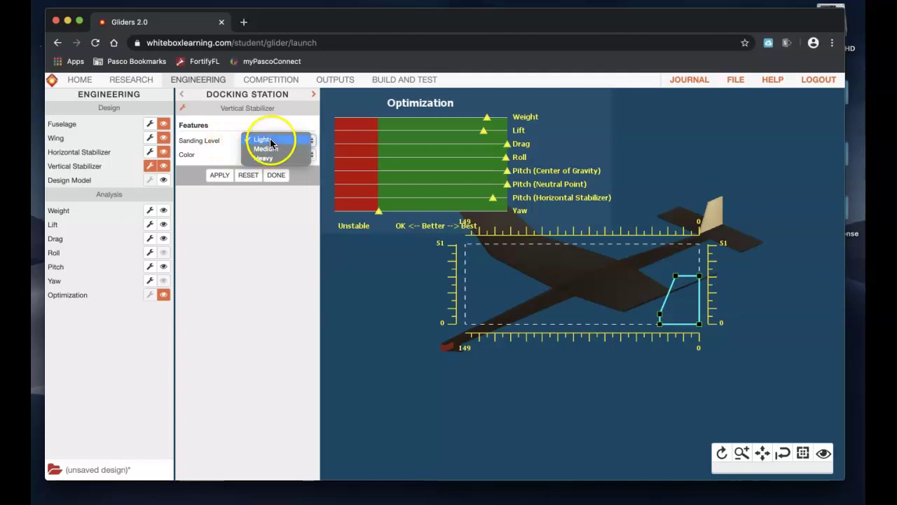
{"action": "left_click", "coordinate": [263, 141]}
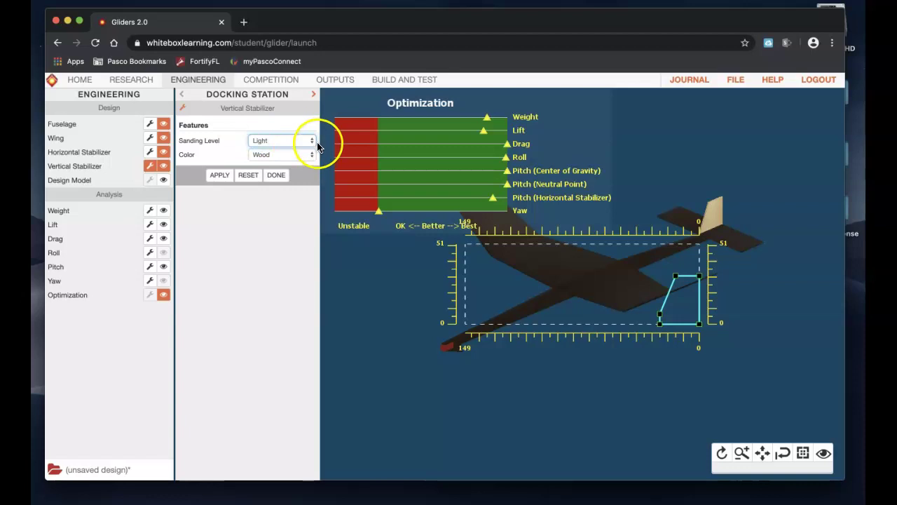
{"action": "left_click", "coordinate": [287, 157]}
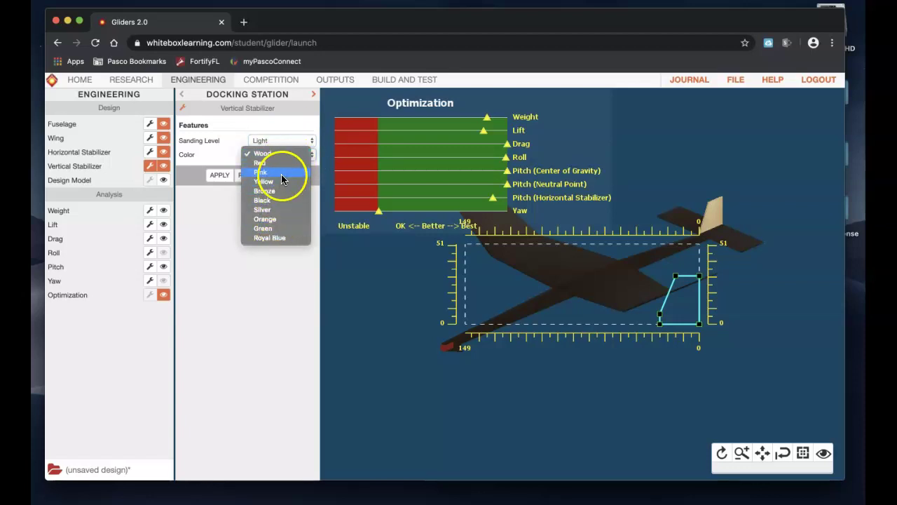
{"action": "left_click", "coordinate": [274, 200]}
{"action": "left_click", "coordinate": [223, 174]}
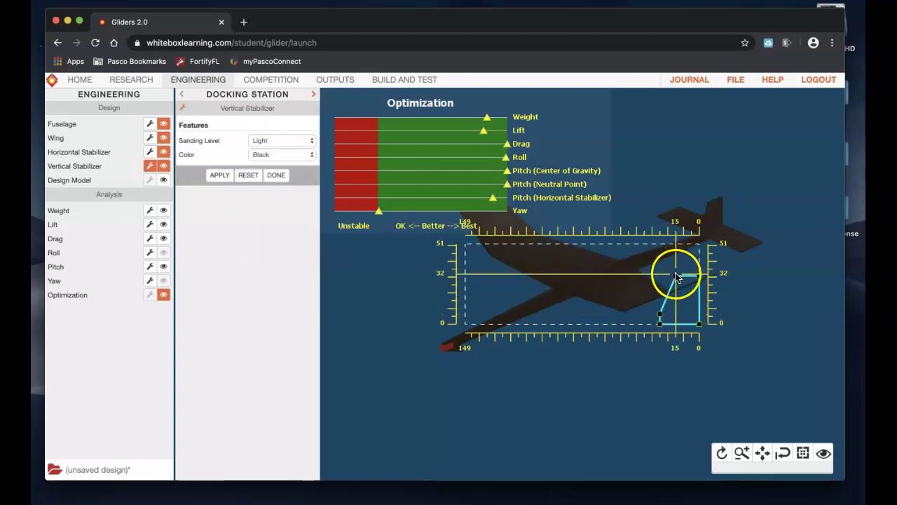
Step: Raise the fin's top corner to the upper limit and adjust its lower-left corner
{"action": "mouse_move", "coordinate": [676, 278]}
{"action": "left_mouse_down"}
{"action": "mouse_move", "coordinate": [677, 253]}
{"action": "mouse_move", "coordinate": [677, 262]}
{"action": "mouse_move", "coordinate": [704, 255]}
{"action": "mouse_move", "coordinate": [675, 247]}
{"action": "left_mouse_up"}
{"action": "left_click_drag", "start_coordinate": [660, 321], "coordinate": [658, 288]}
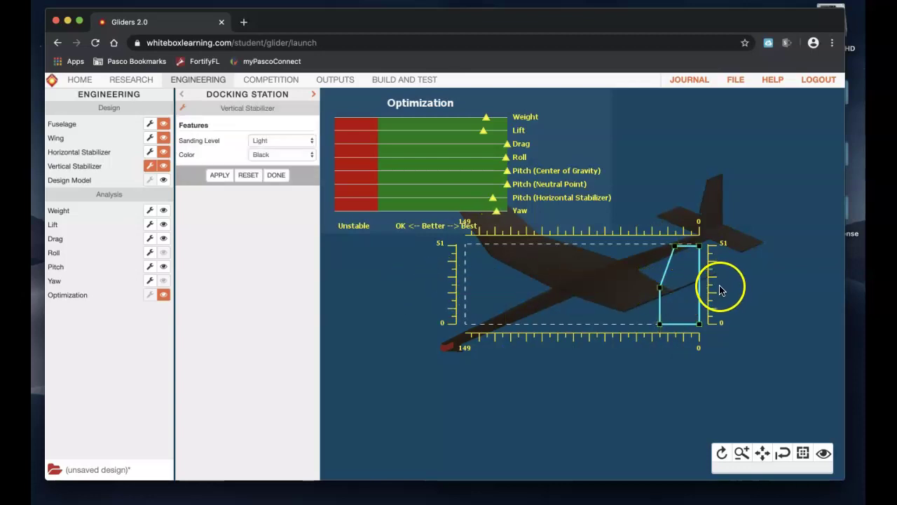
{"action": "left_click_drag", "start_coordinate": [660, 288], "coordinate": [661, 289]}
{"action": "left_click", "coordinate": [766, 291]}
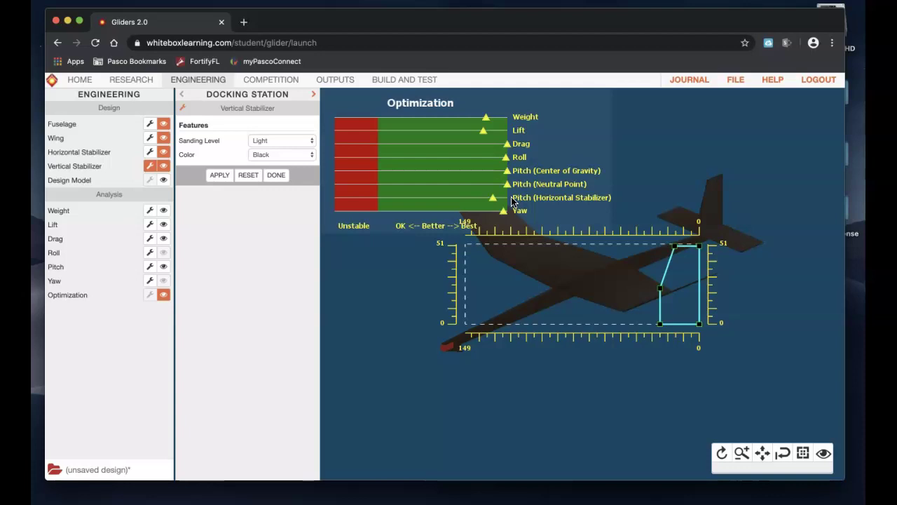
Step: Save the glider design with the concept name 'Test Flight' and enter it in the competition
{"action": "left_click", "coordinate": [736, 80]}
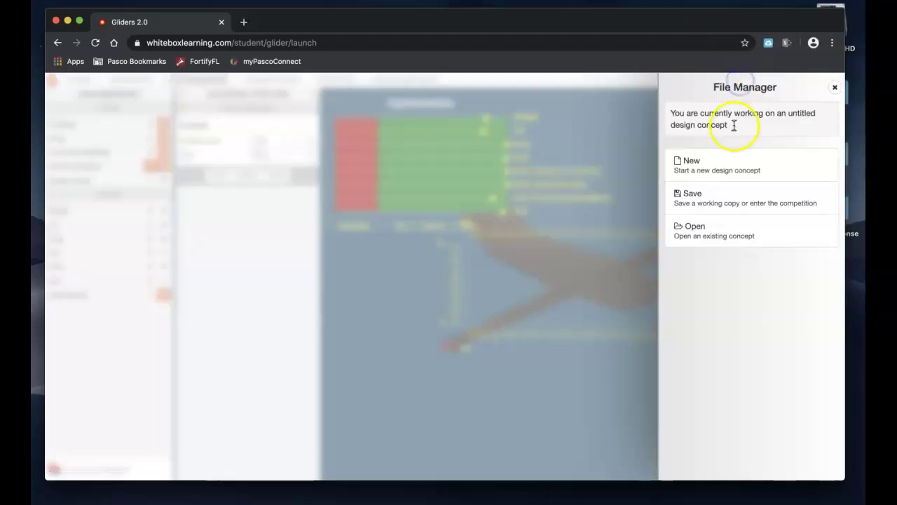
{"action": "left_click", "coordinate": [761, 208]}
{"action": "left_click", "coordinate": [745, 125]}
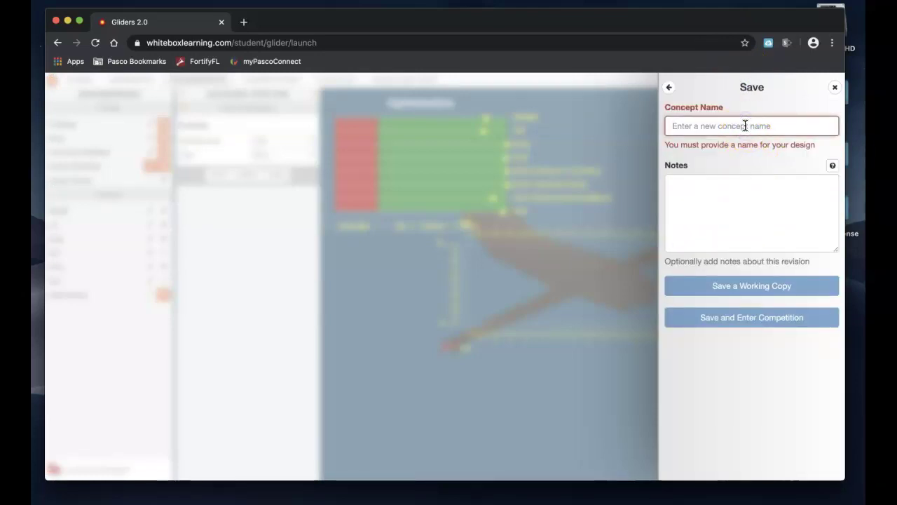
{"action": "type", "text": "Test"}
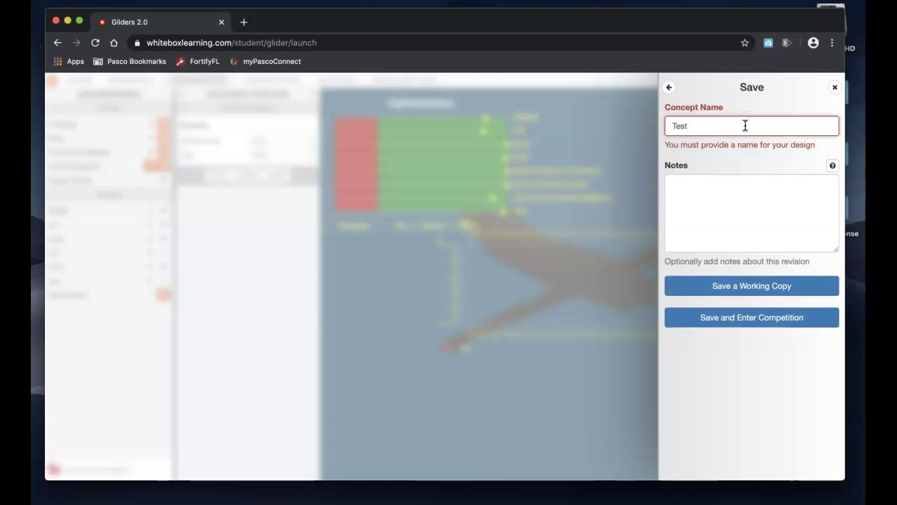
{"action": "type", "text": " Flight"}
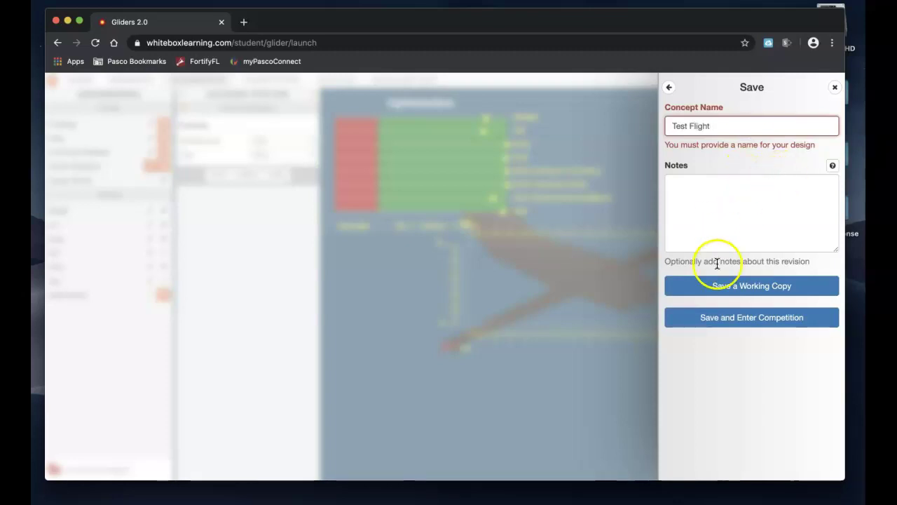
{"action": "left_click", "coordinate": [766, 319]}
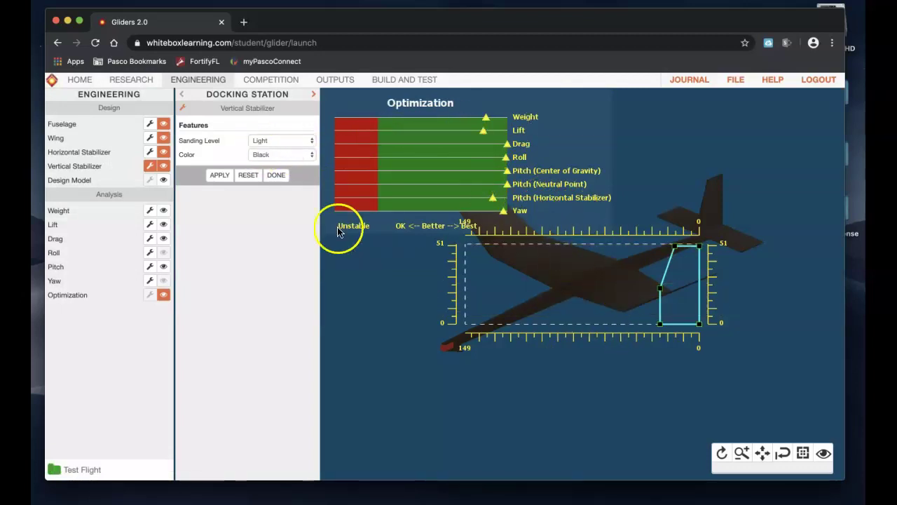
Step: Review the wing settings (Polyhedral, 2.00° dihedral, 32.90° tip, Heavy sanding, Black), dismiss the Save panel, and go to Competition
{"action": "left_click", "coordinate": [150, 138]}
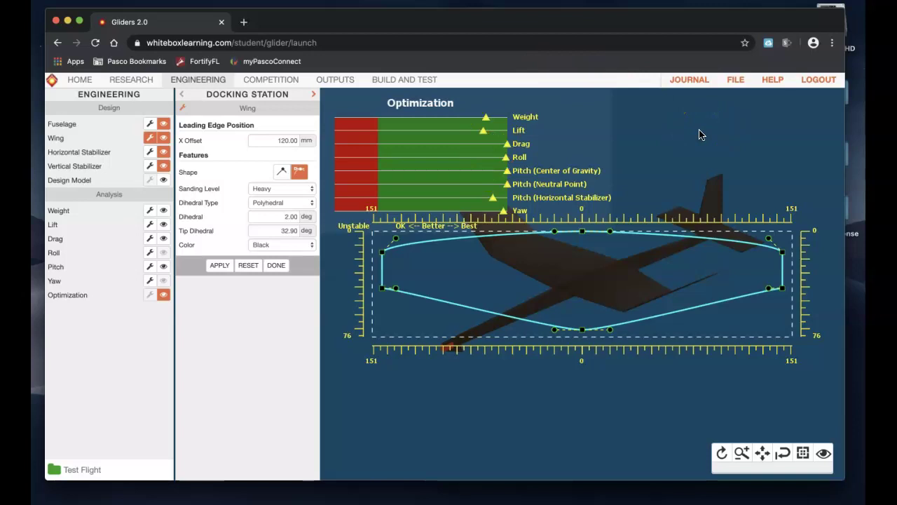
{"action": "left_click", "coordinate": [736, 82]}
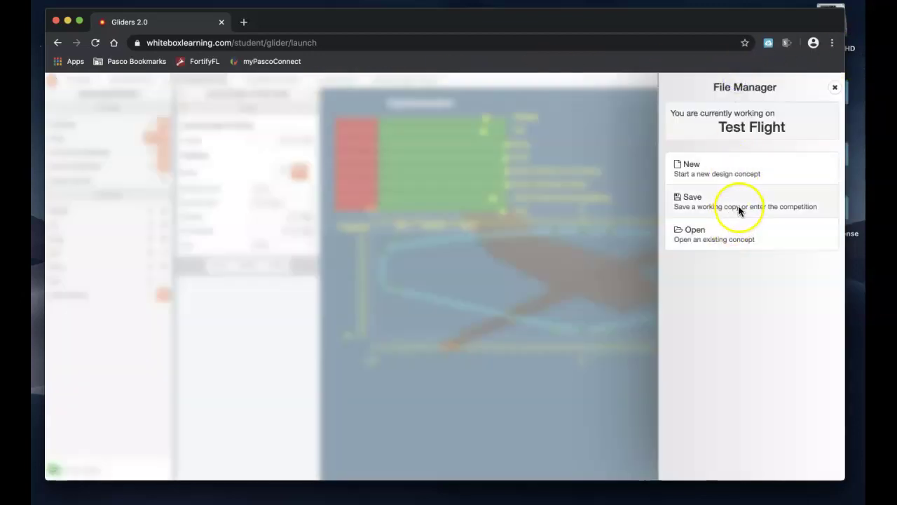
{"action": "left_click", "coordinate": [740, 207]}
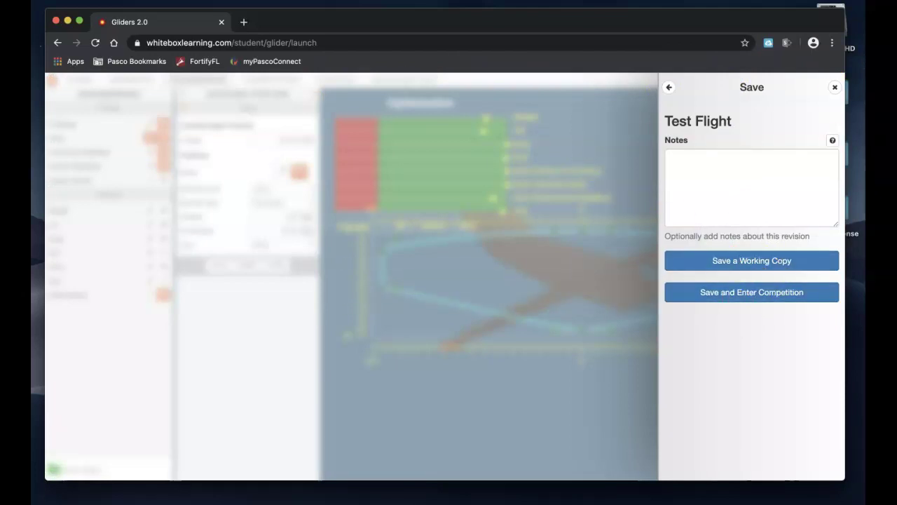
{"action": "left_click", "coordinate": [835, 89]}
{"action": "left_click", "coordinate": [266, 82]}
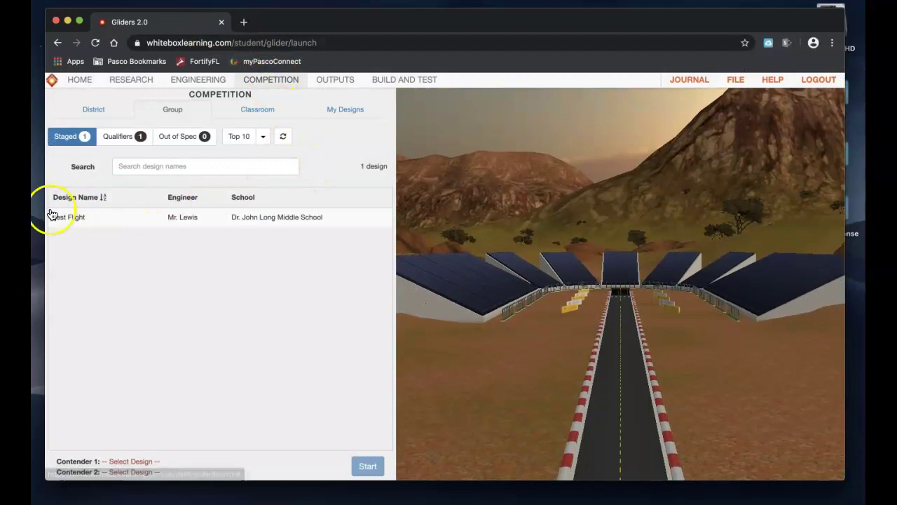
Step: Race Test Flight as Contender 1 against the qualifier UrlsTrash as Contender 2
{"action": "left_click", "coordinate": [72, 217]}
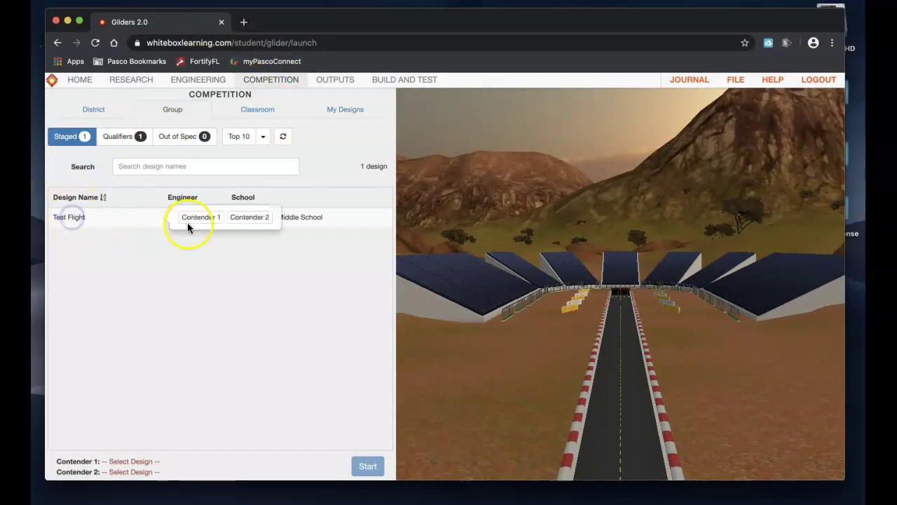
{"action": "left_click", "coordinate": [190, 220]}
{"action": "left_click", "coordinate": [125, 134]}
{"action": "left_click", "coordinate": [74, 218]}
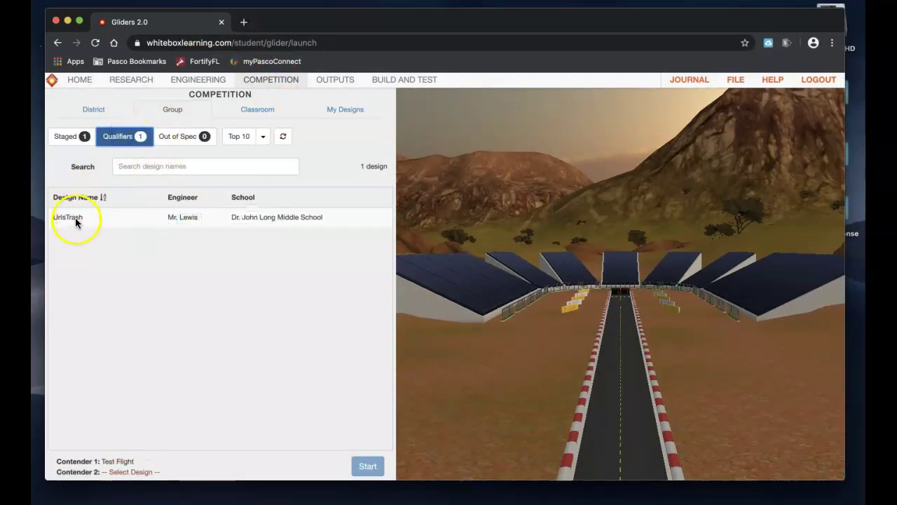
{"action": "left_click", "coordinate": [251, 216]}
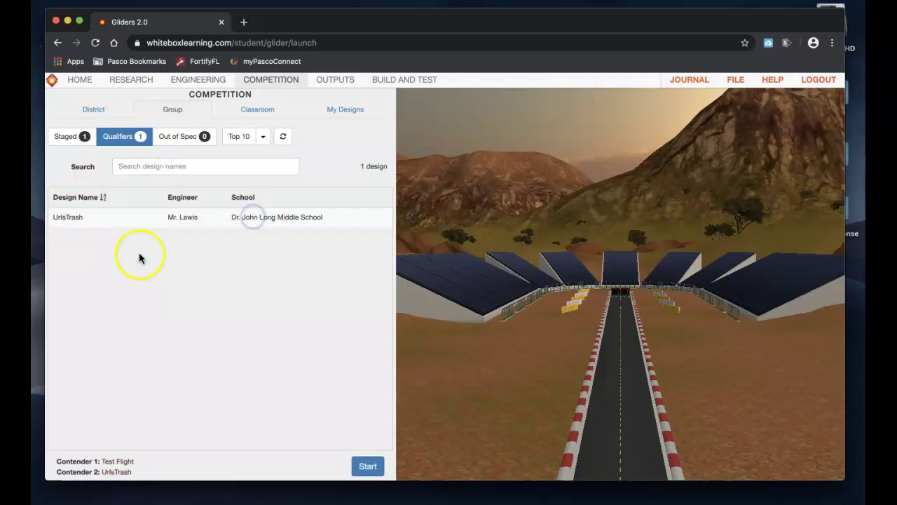
{"action": "left_click", "coordinate": [365, 464]}
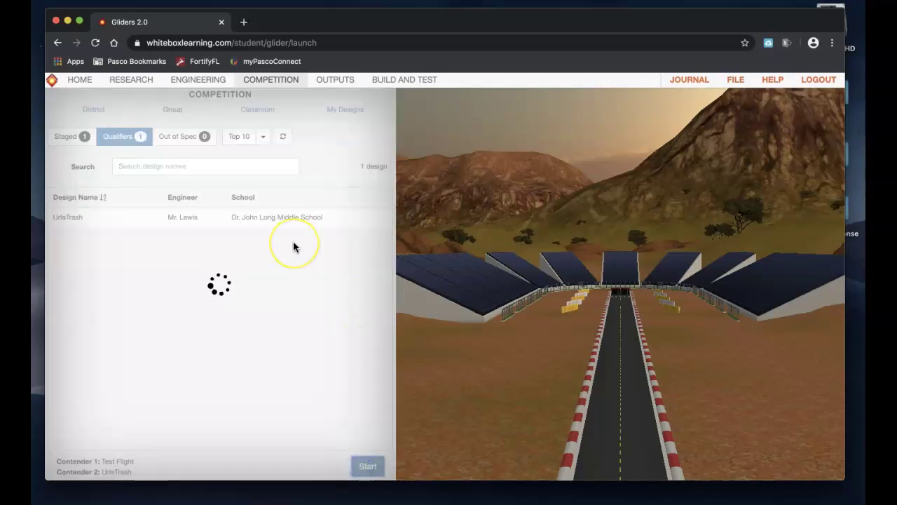